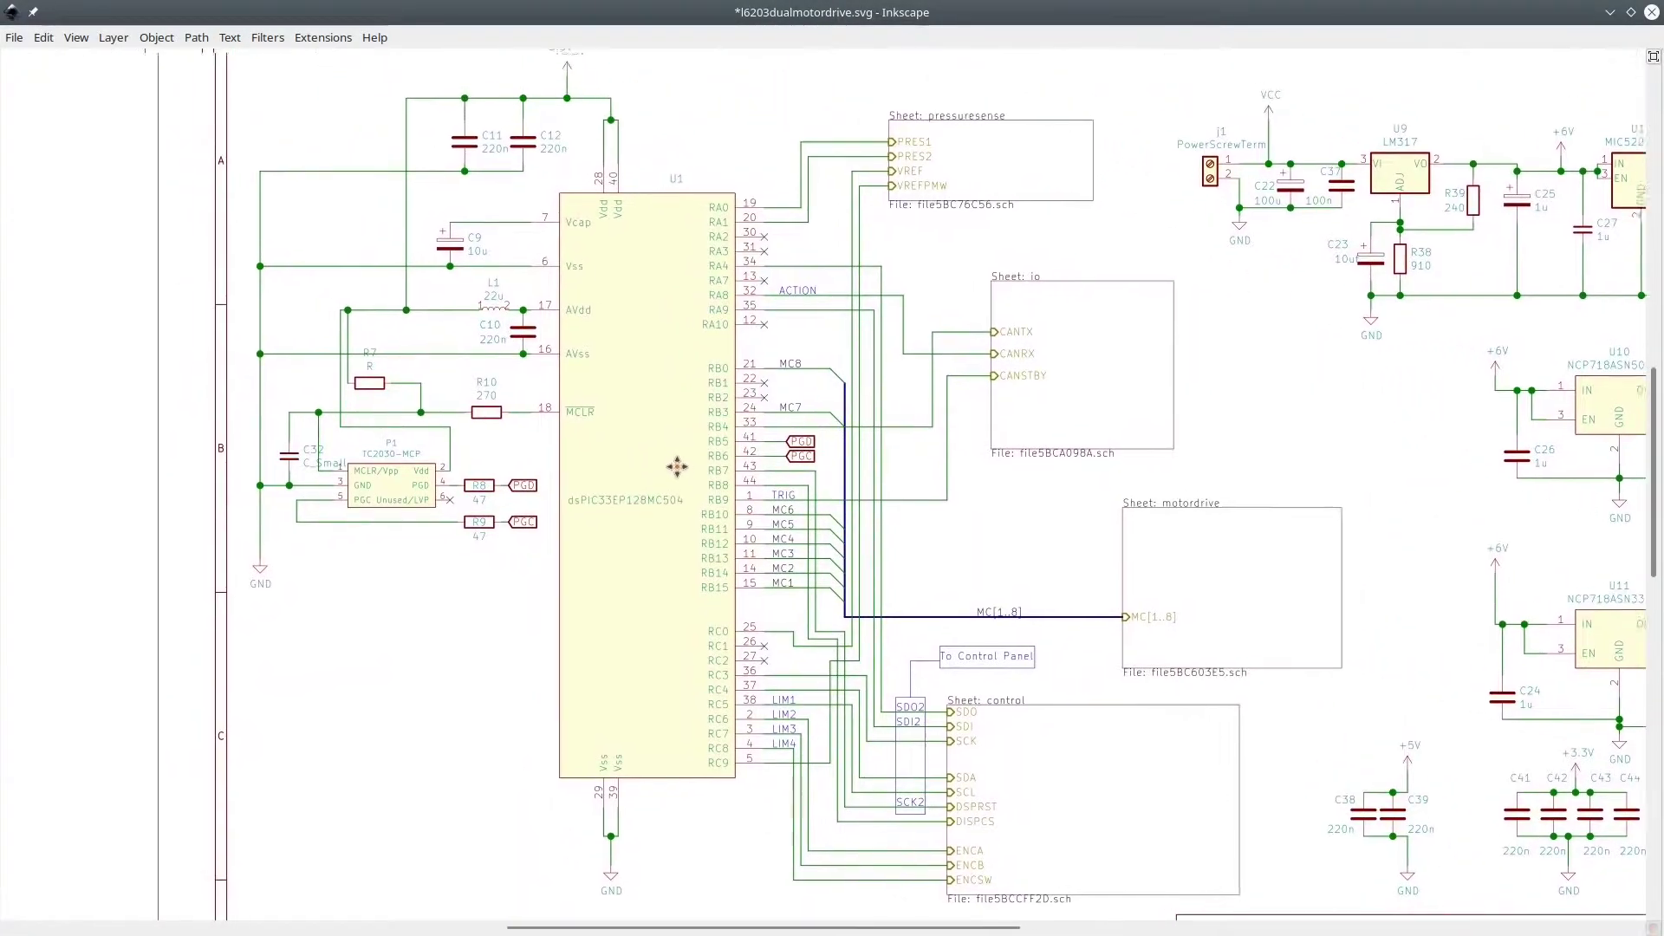
Draw translucent blue boxes over the U1 microcontroller area and the LM317/MIC5205/NCP718 regulator section.
{"action": "scroll", "coordinate": [718, 495], "scroll_direction": "down", "scroll_amount": 2}
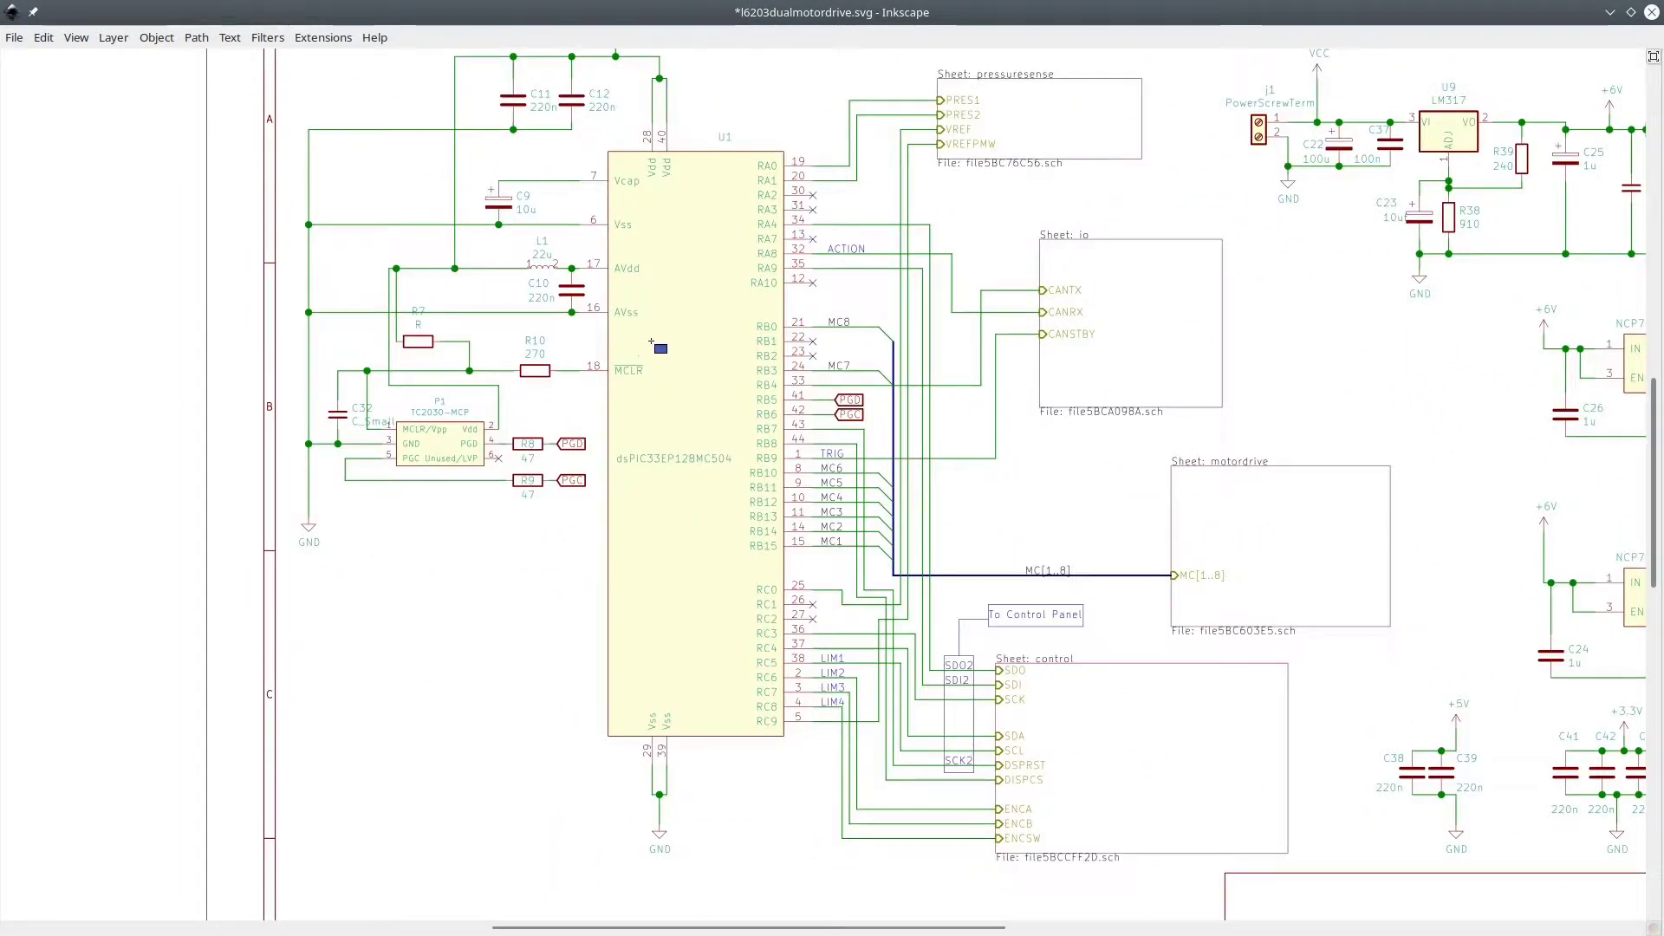
{"action": "left_click_drag", "start_coordinate": [311, 73], "coordinate": [921, 880]}
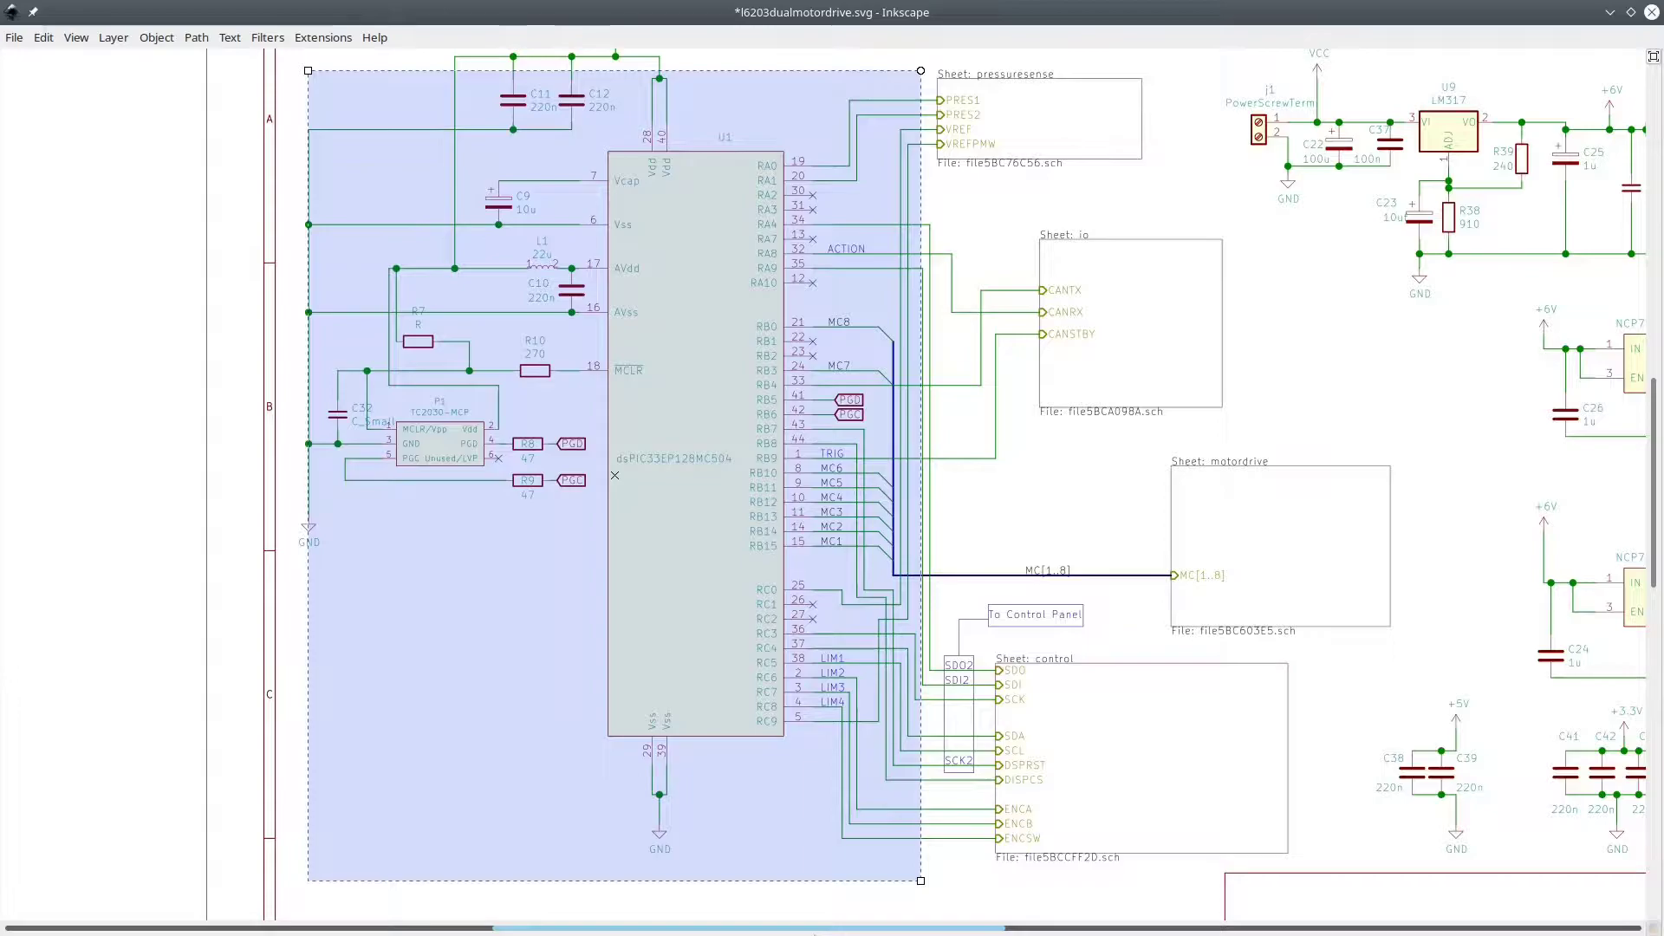
{"action": "scroll", "coordinate": [824, 486], "scroll_direction": "right", "scroll_amount": 10}
{"action": "left_click_drag", "start_coordinate": [515, 66], "coordinate": [1133, 769]}
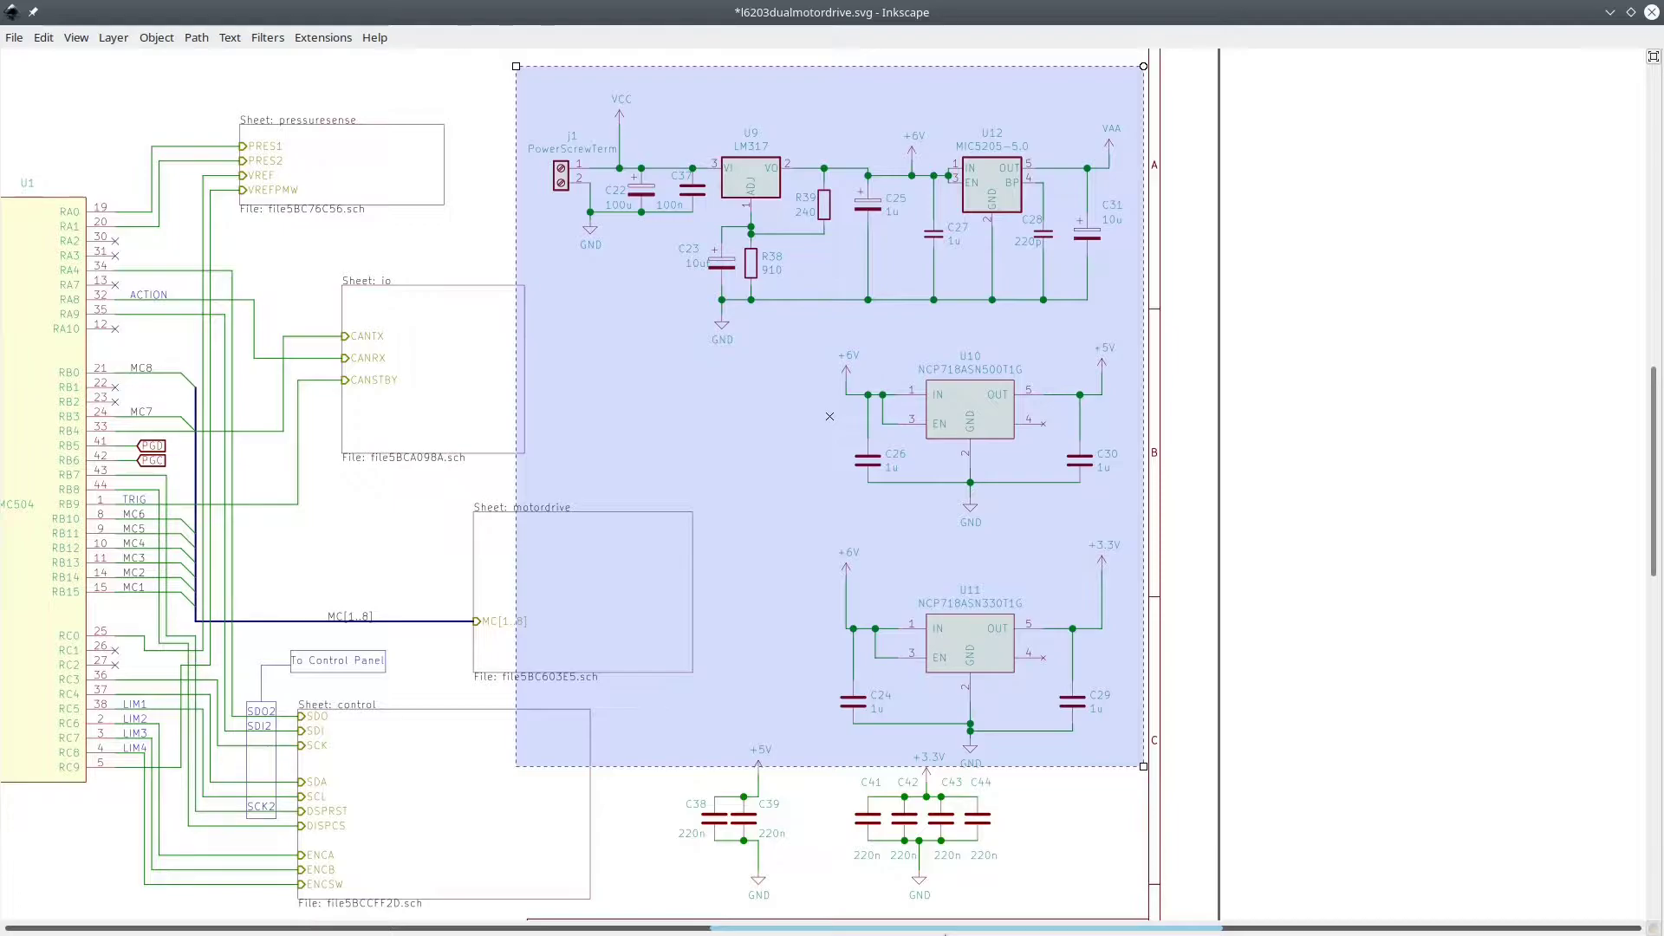
Box the encoder and U6/U7 display connectors on the control sheet, then the L6203 U3 driver.
{"action": "key", "text": "alt+Tab"}
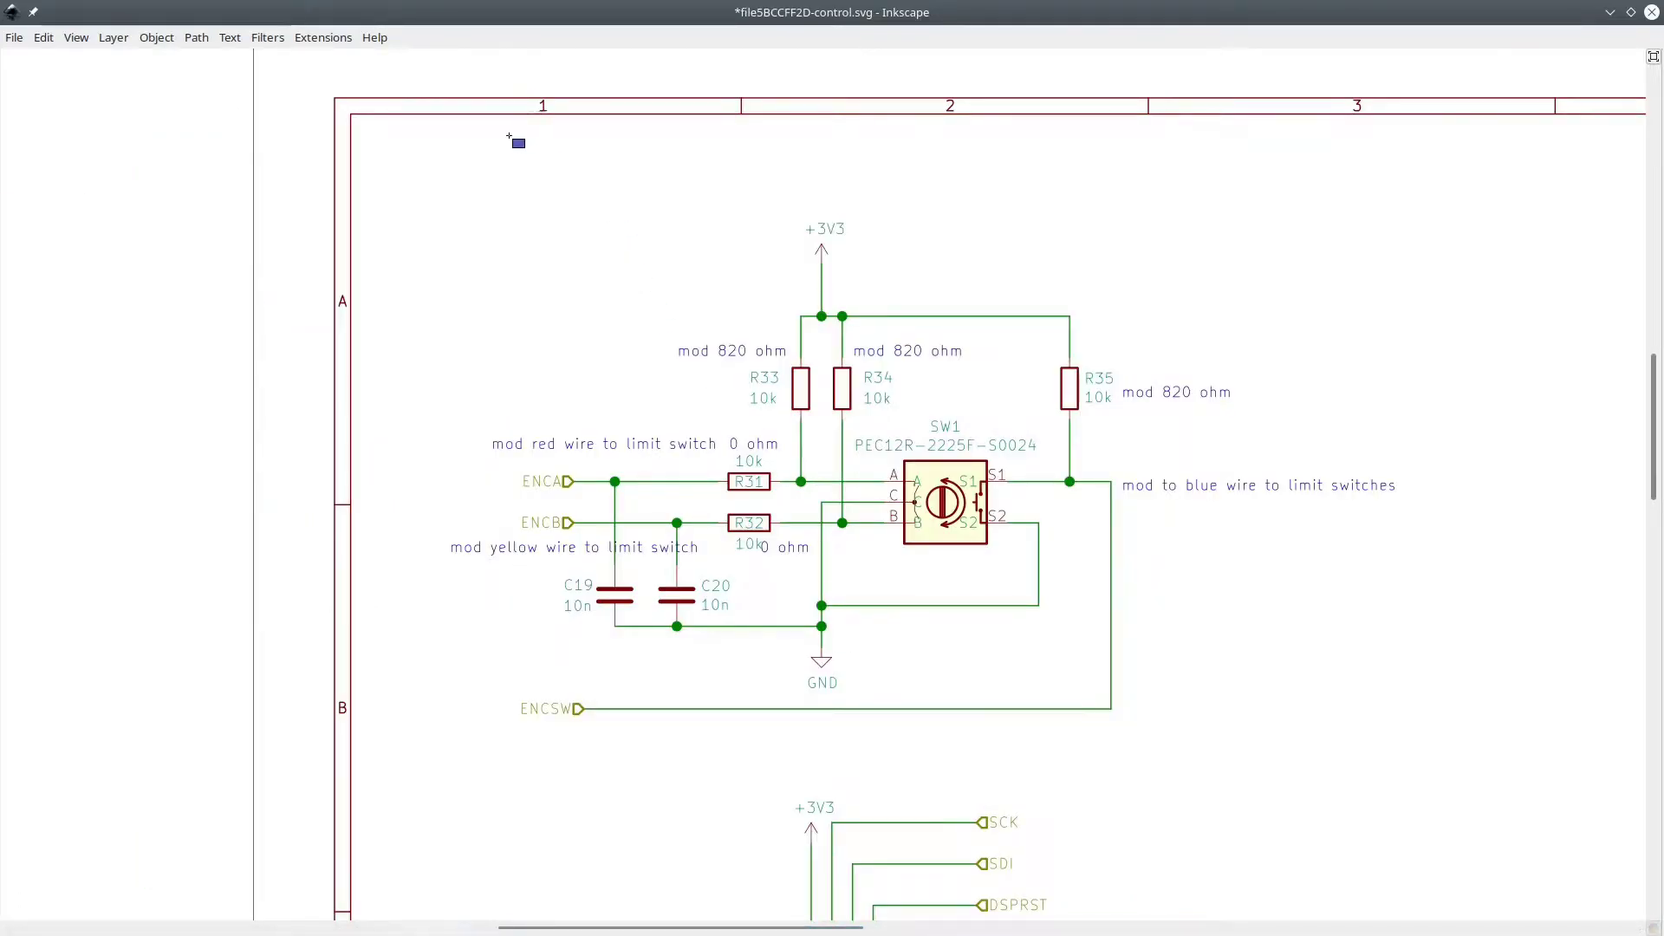
{"action": "mouse_move", "coordinate": [364, 138]}
{"action": "left_mouse_down"}
{"action": "mouse_move", "coordinate": [624, 161]}
{"action": "mouse_move", "coordinate": [1125, 472]}
{"action": "mouse_move", "coordinate": [1517, 773]}
{"action": "left_mouse_up"}
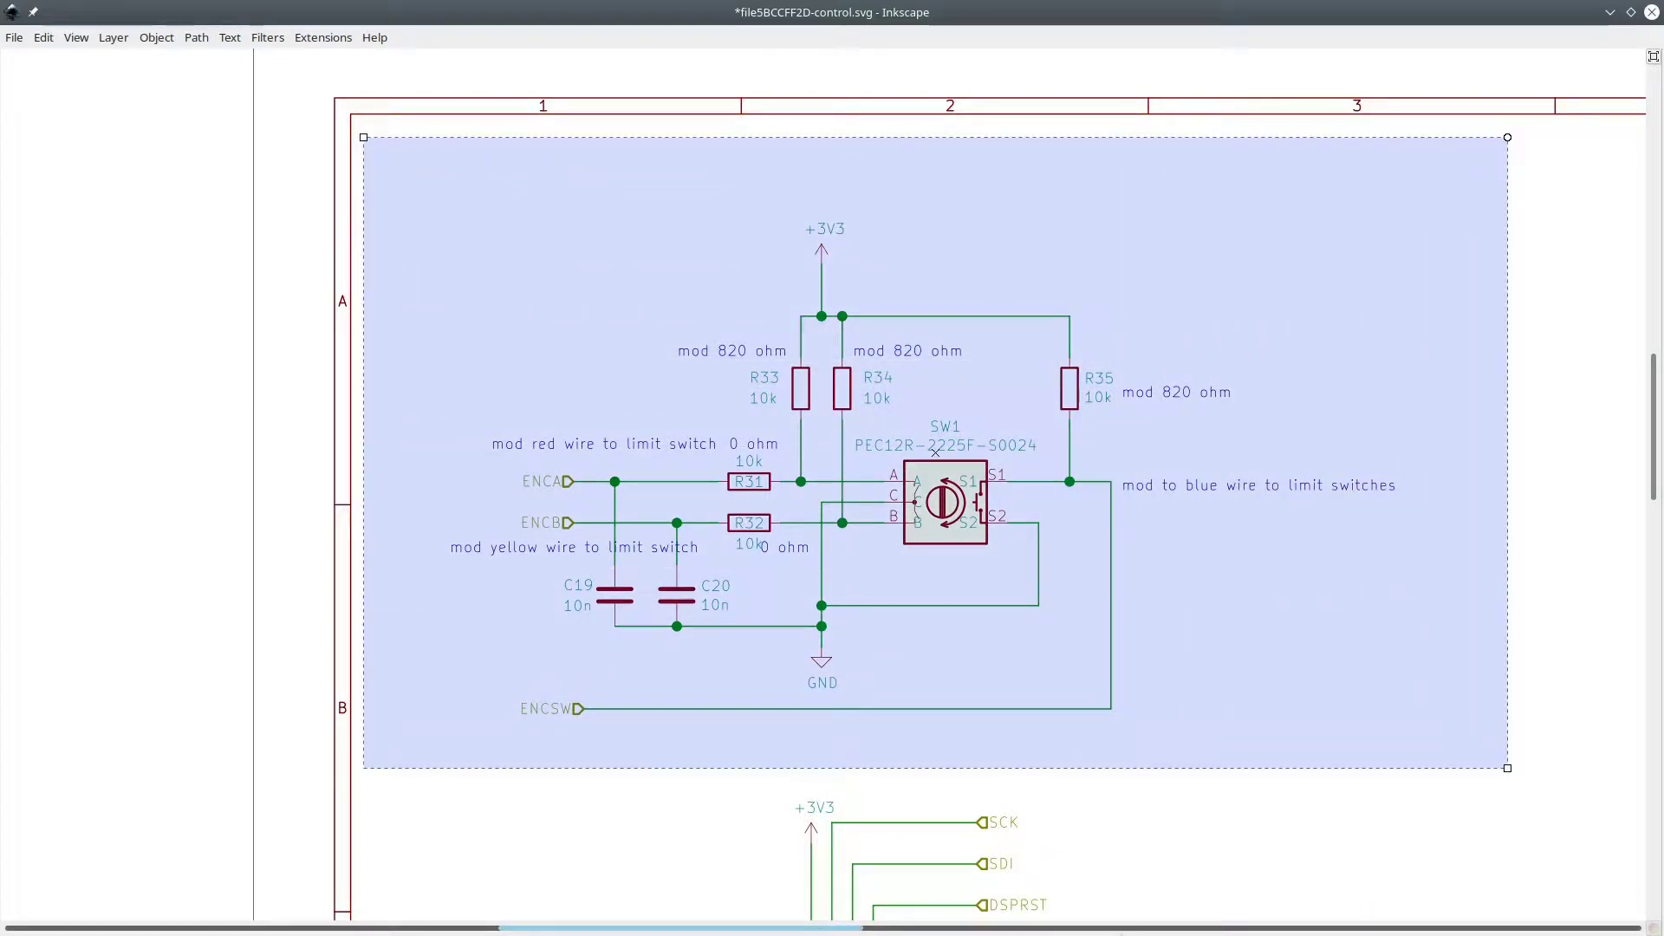
{"action": "middle_click_drag", "start_coordinate": [614, 754], "coordinate": [506, 77]}
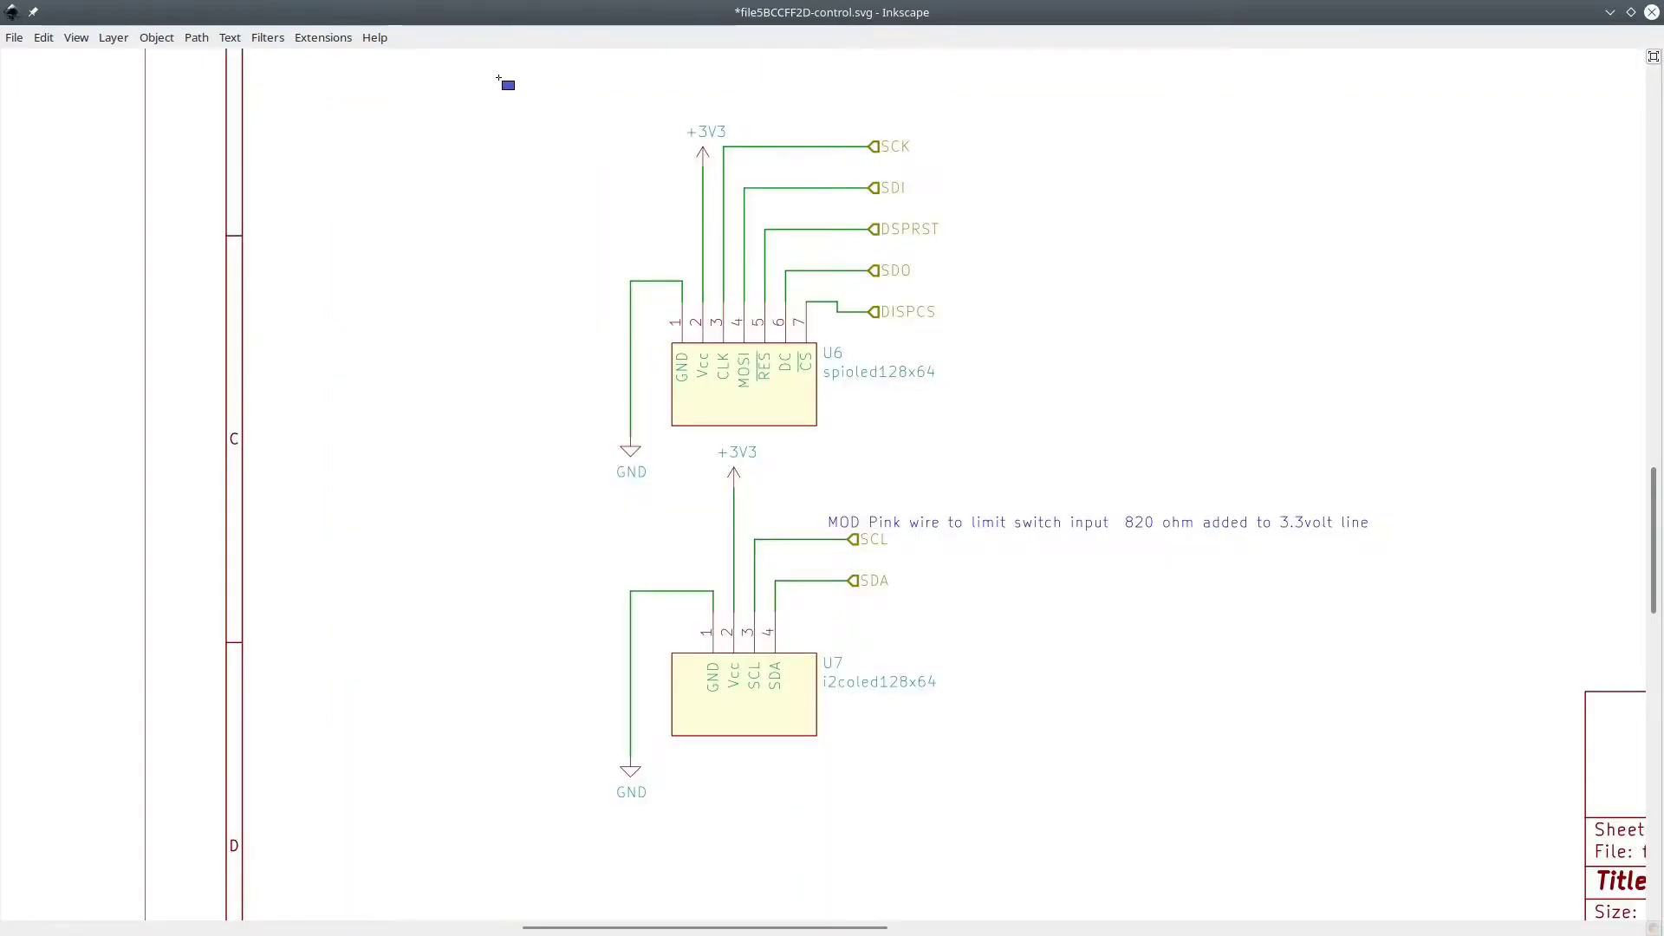
{"action": "left_click_drag", "start_coordinate": [501, 78], "coordinate": [1163, 870]}
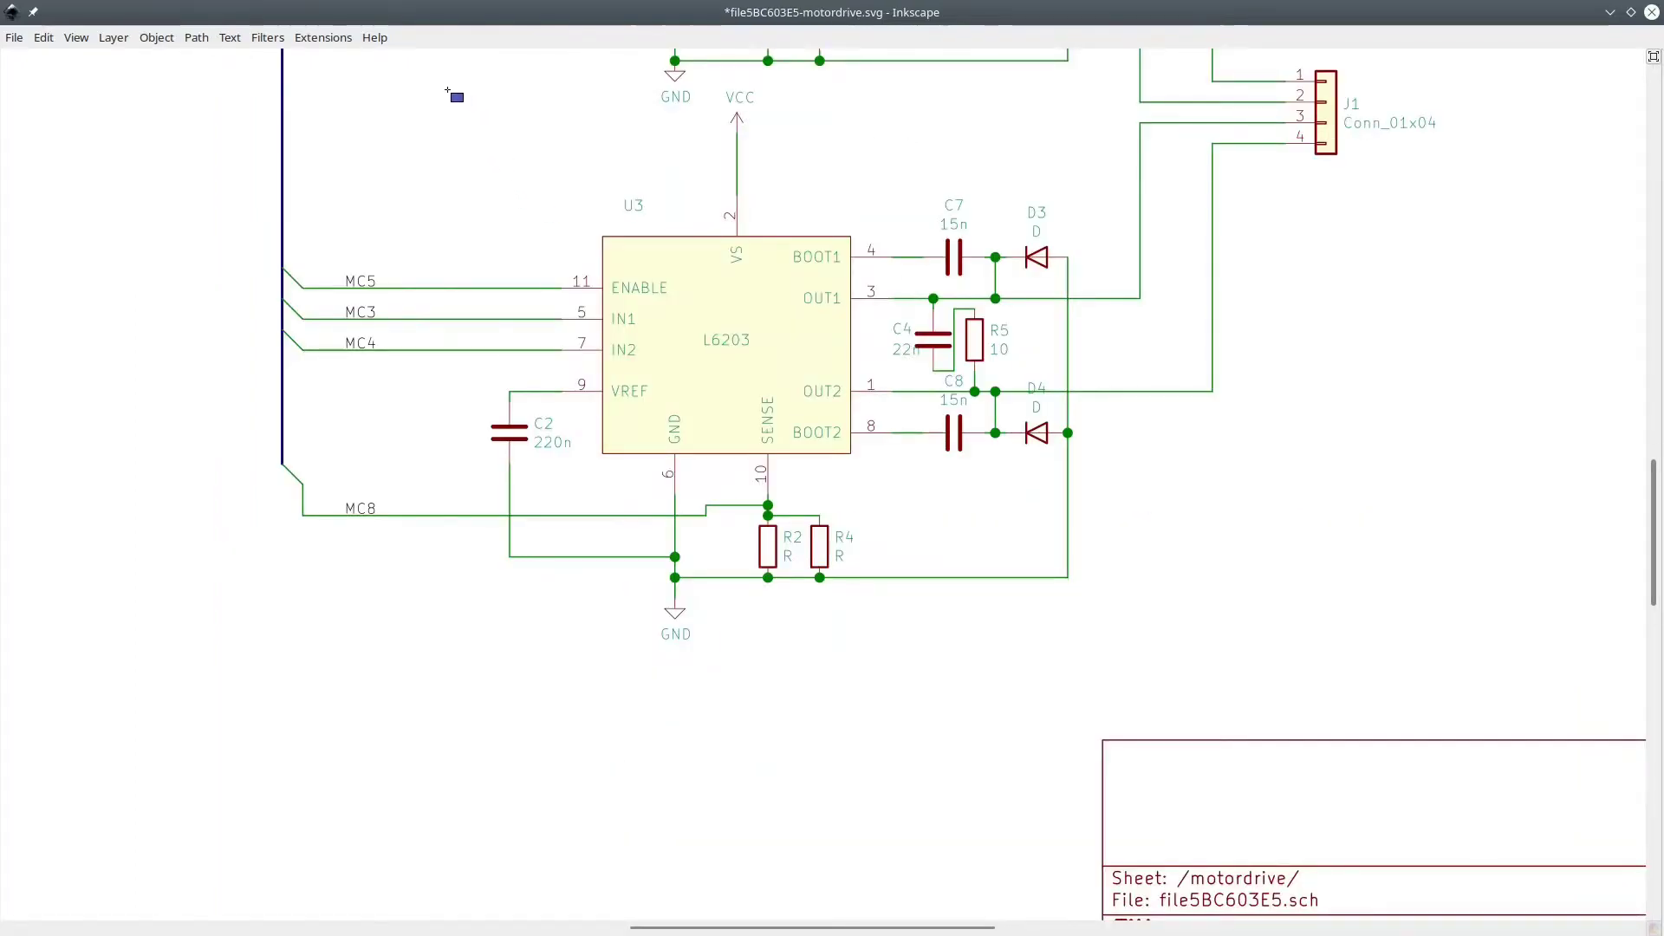
{"action": "left_click_drag", "start_coordinate": [449, 90], "coordinate": [1105, 730]}
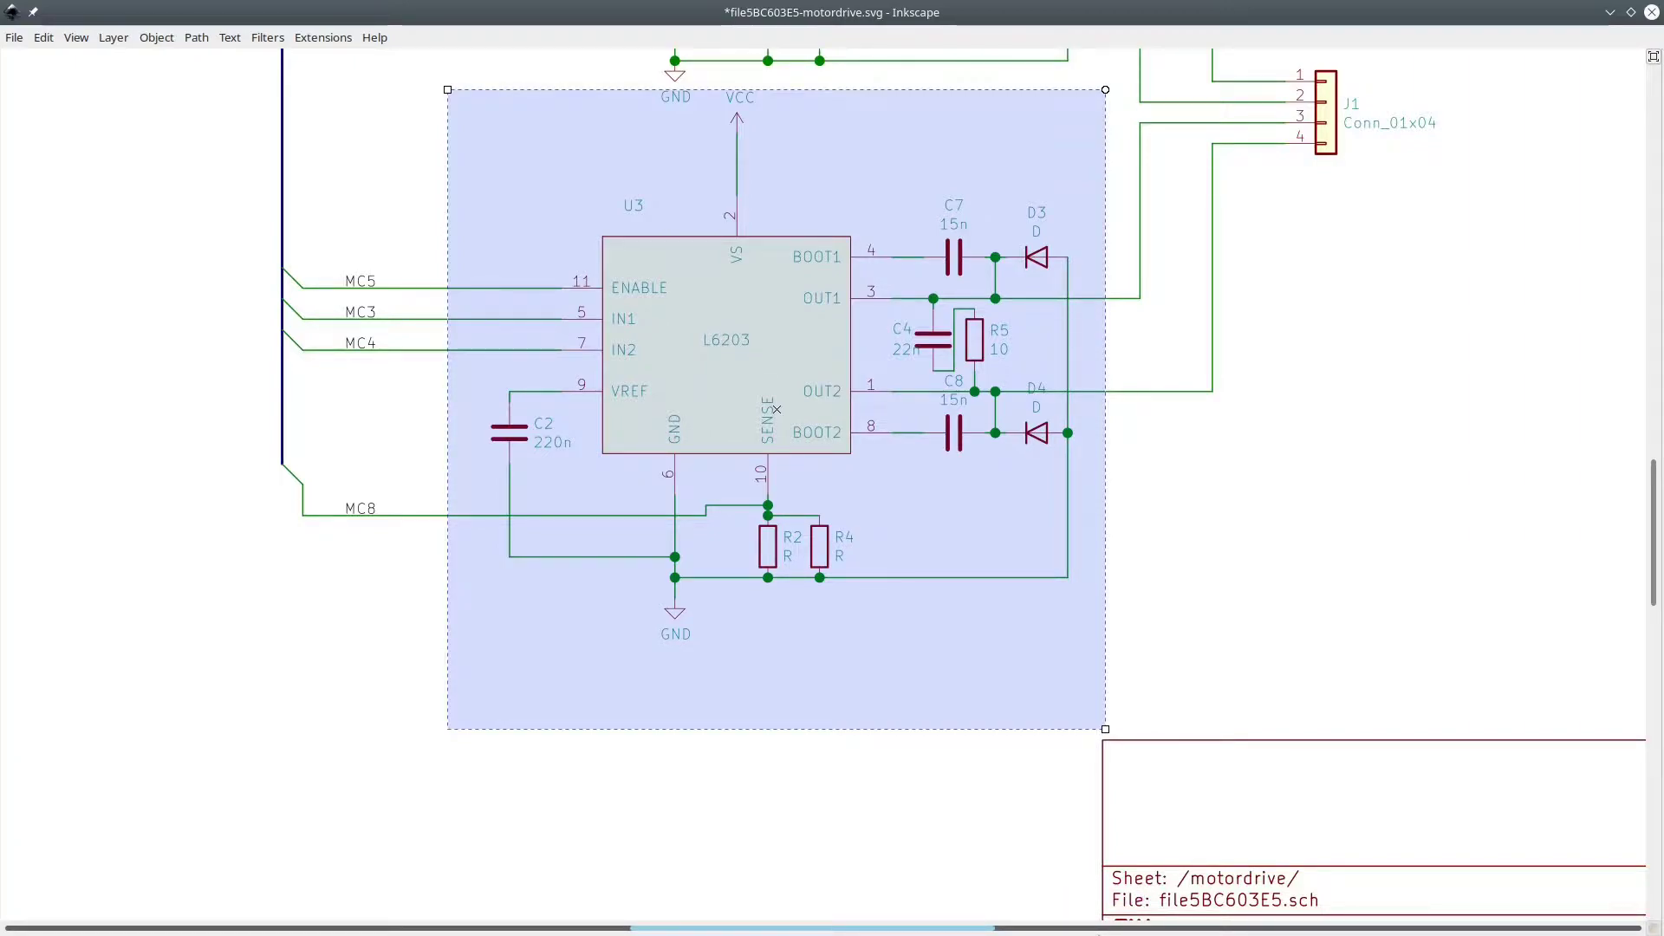
Draw and delete a box over sense resistors R2 and R4, then show the whole motordrive page.
{"action": "left_click_drag", "start_coordinate": [697, 476], "coordinate": [906, 650]}
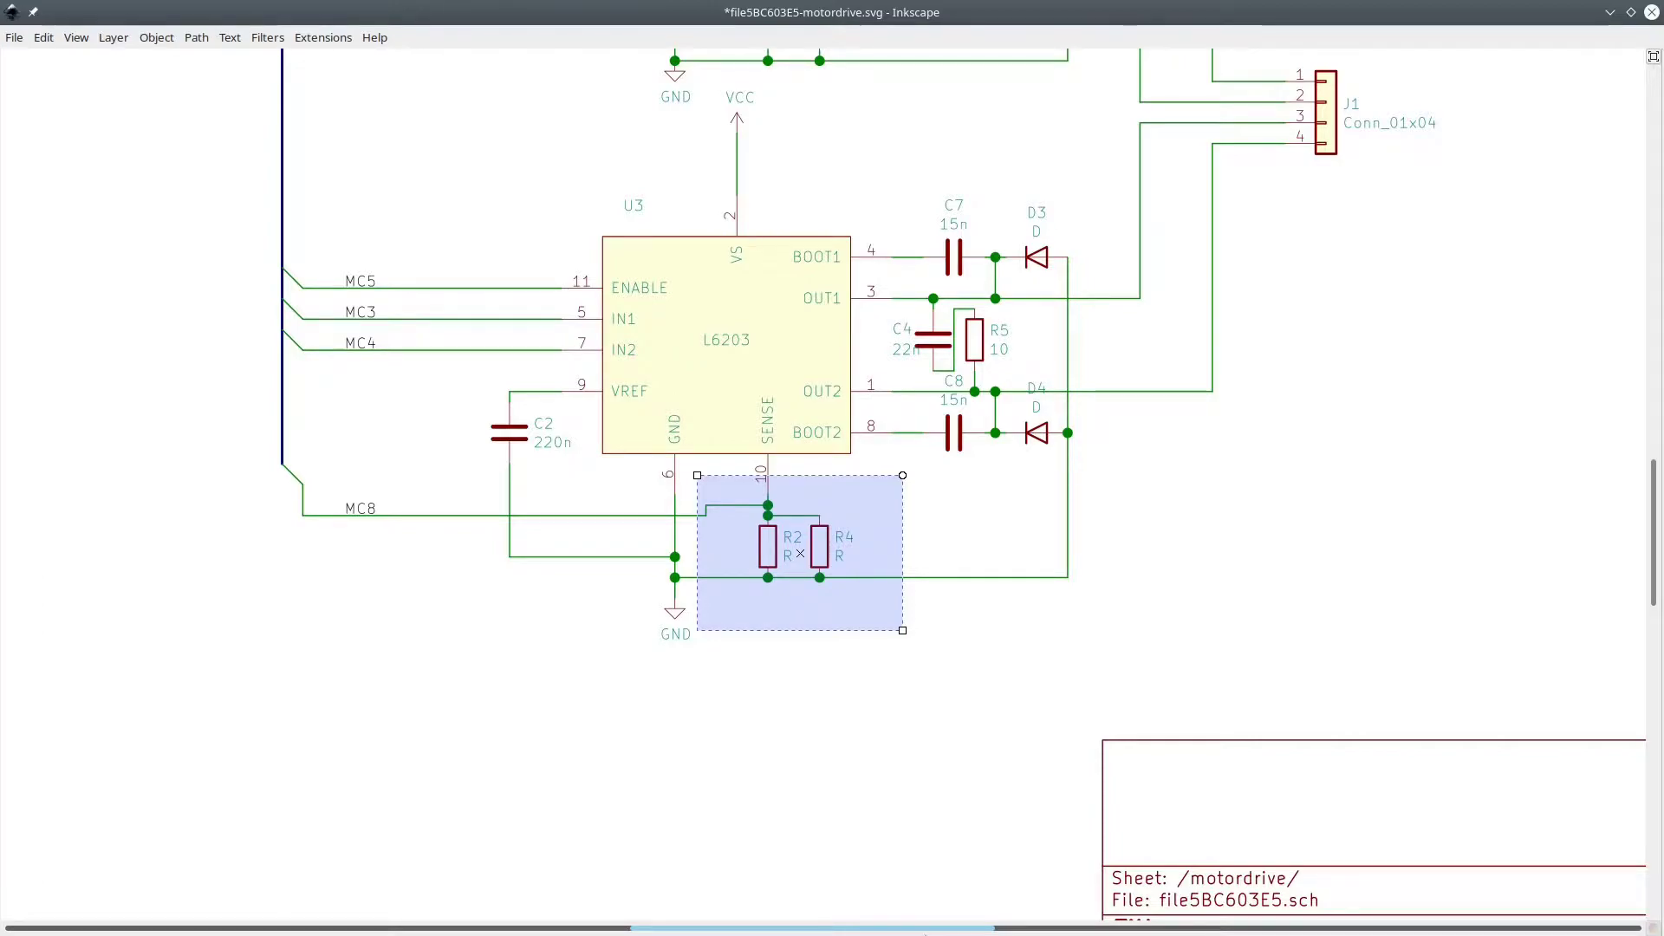
{"action": "key", "text": "Delete"}
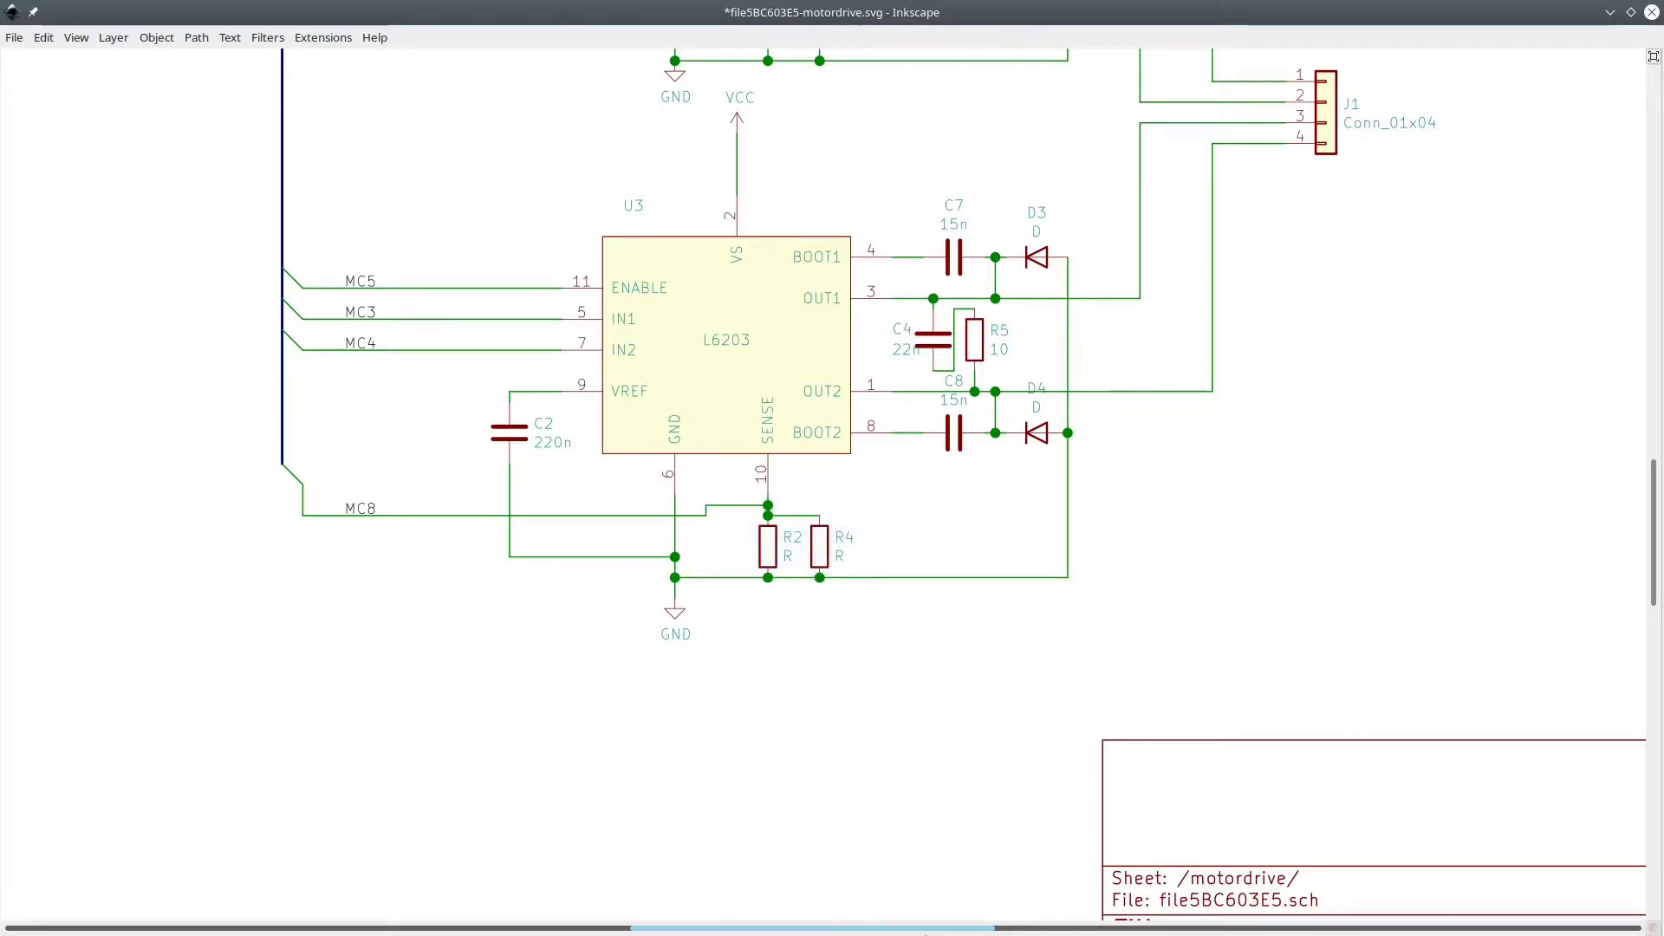
{"action": "key", "text": "5"}
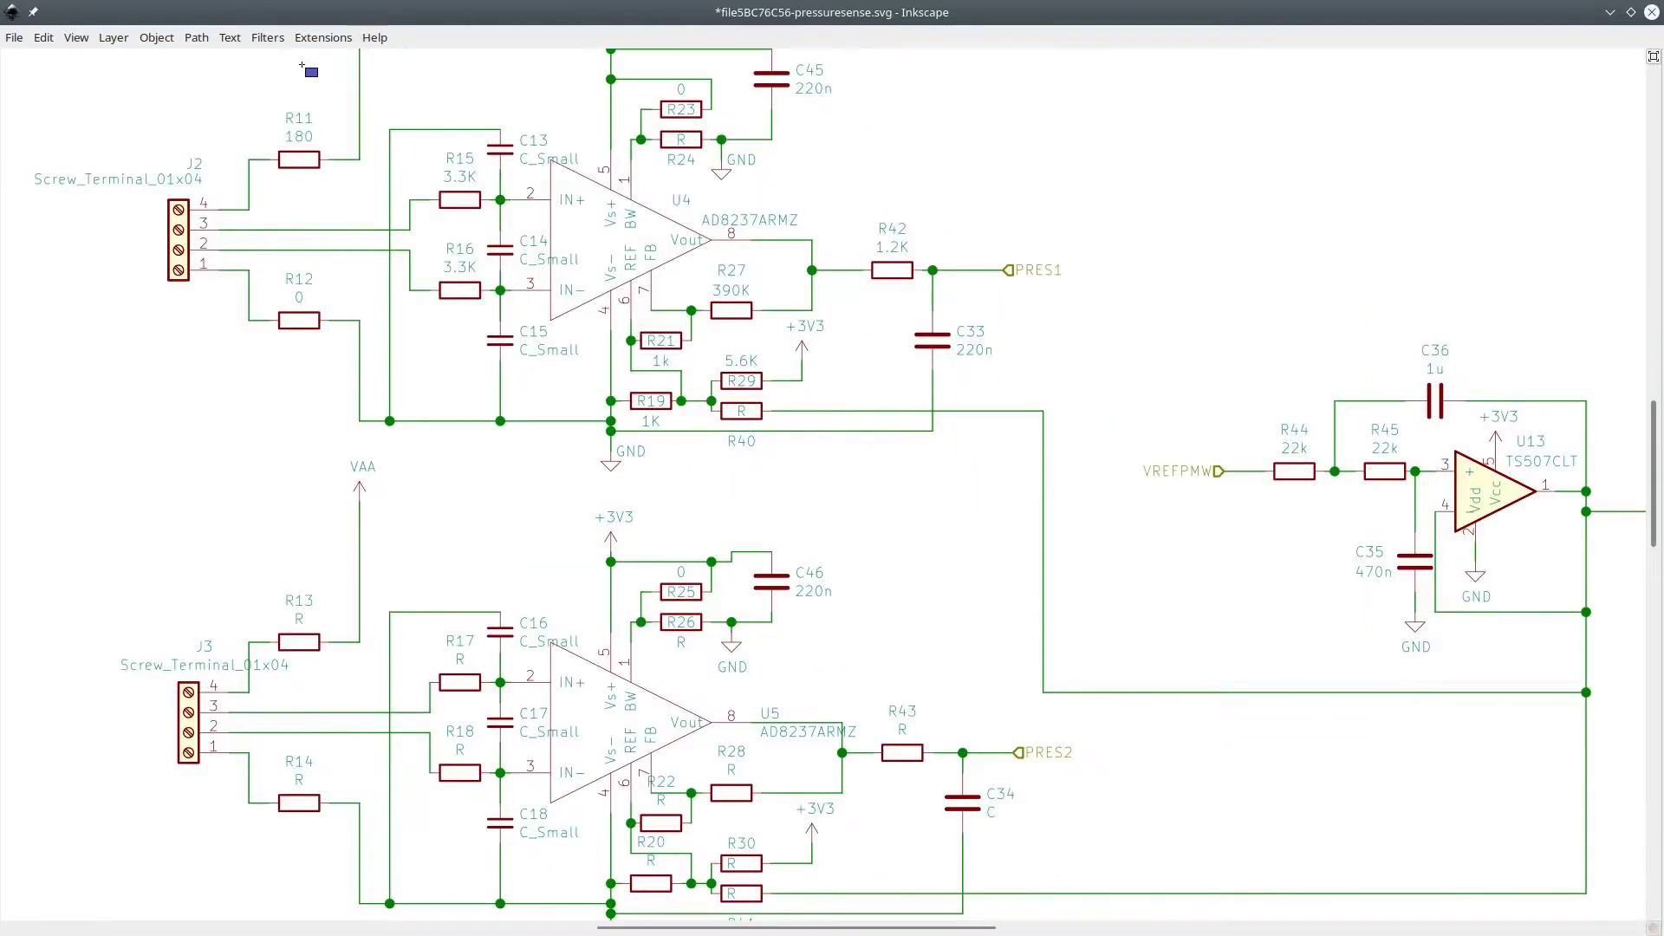
Draw and remove boxes over the AD8237 amplifier channels and the TS507 U13 reference buffer.
{"action": "left_click_drag", "start_coordinate": [303, 66], "coordinate": [1003, 916]}
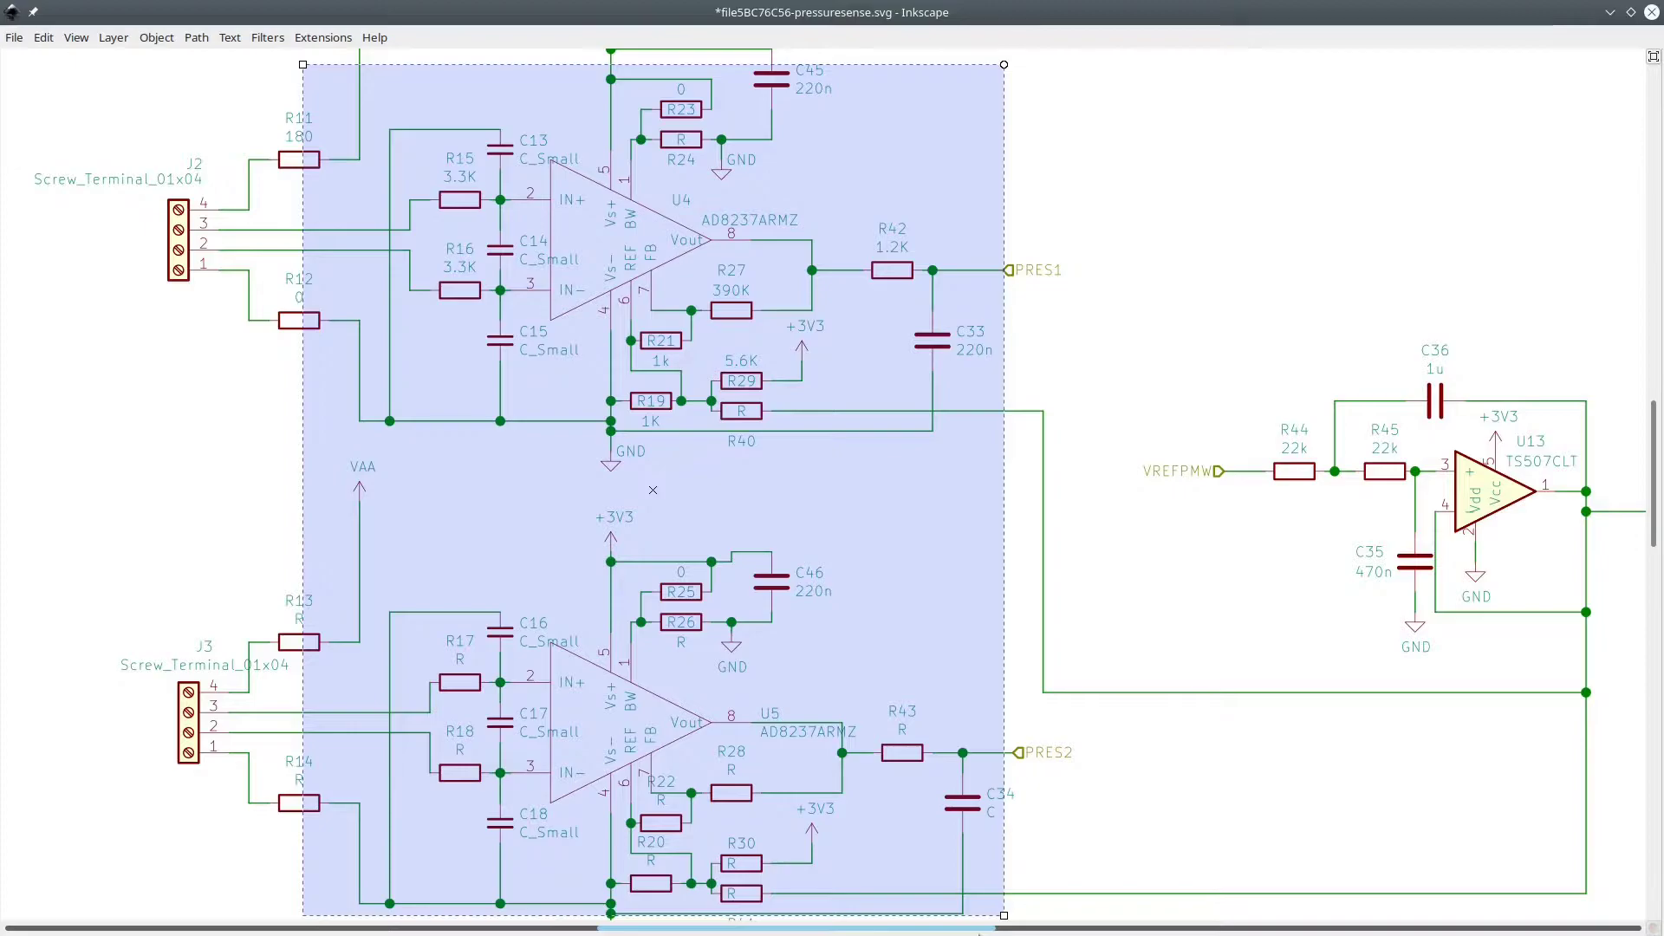
{"action": "left_click", "coordinate": [996, 598]}
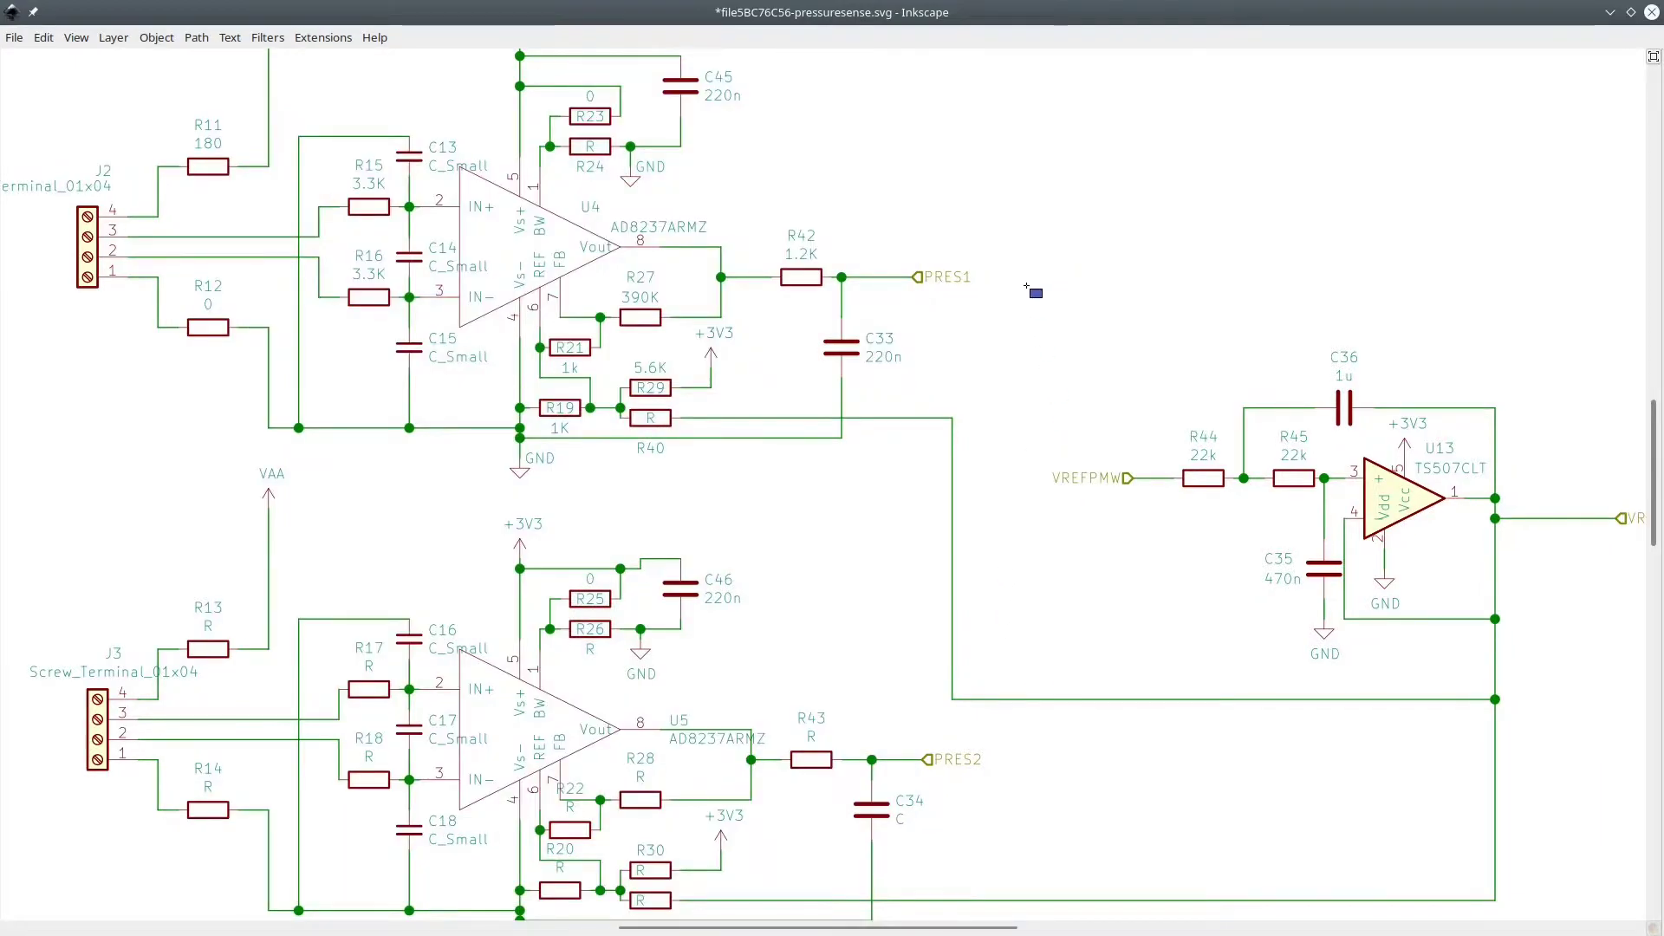
{"action": "left_click_drag", "start_coordinate": [1029, 287], "coordinate": [1603, 758]}
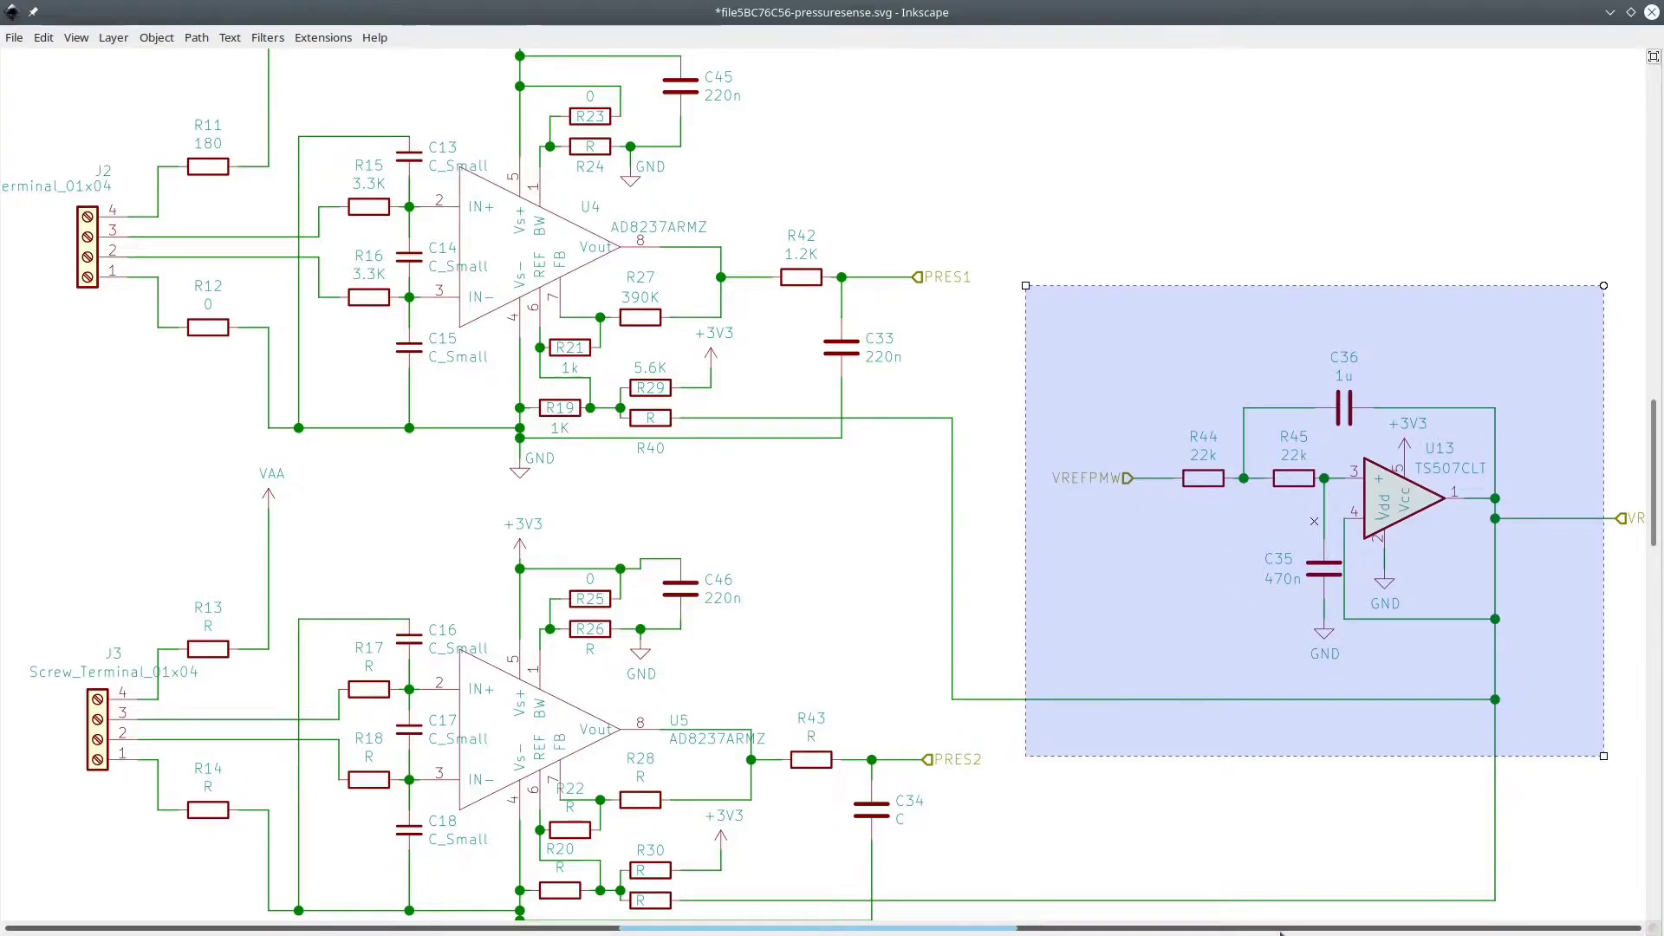
{"action": "key", "text": "Escape"}
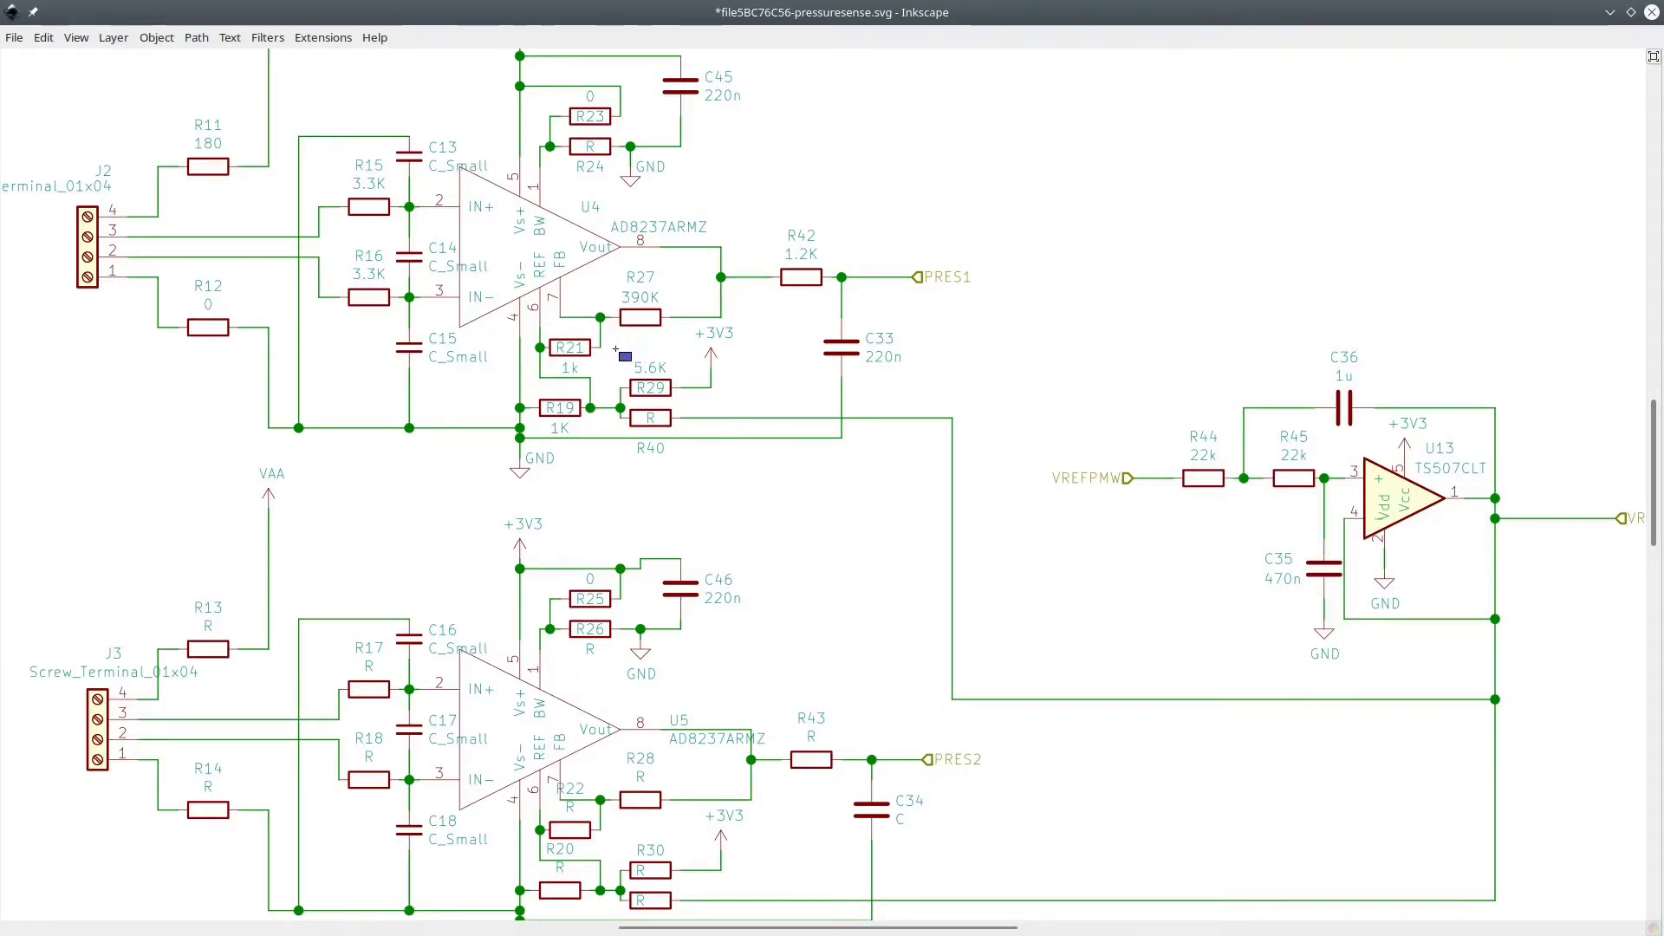
{"action": "mouse_move", "coordinate": [613, 348]}
{"action": "left_mouse_down"}
{"action": "mouse_move", "coordinate": [706, 453]}
{"action": "mouse_move", "coordinate": [700, 472]}
{"action": "left_mouse_up"}
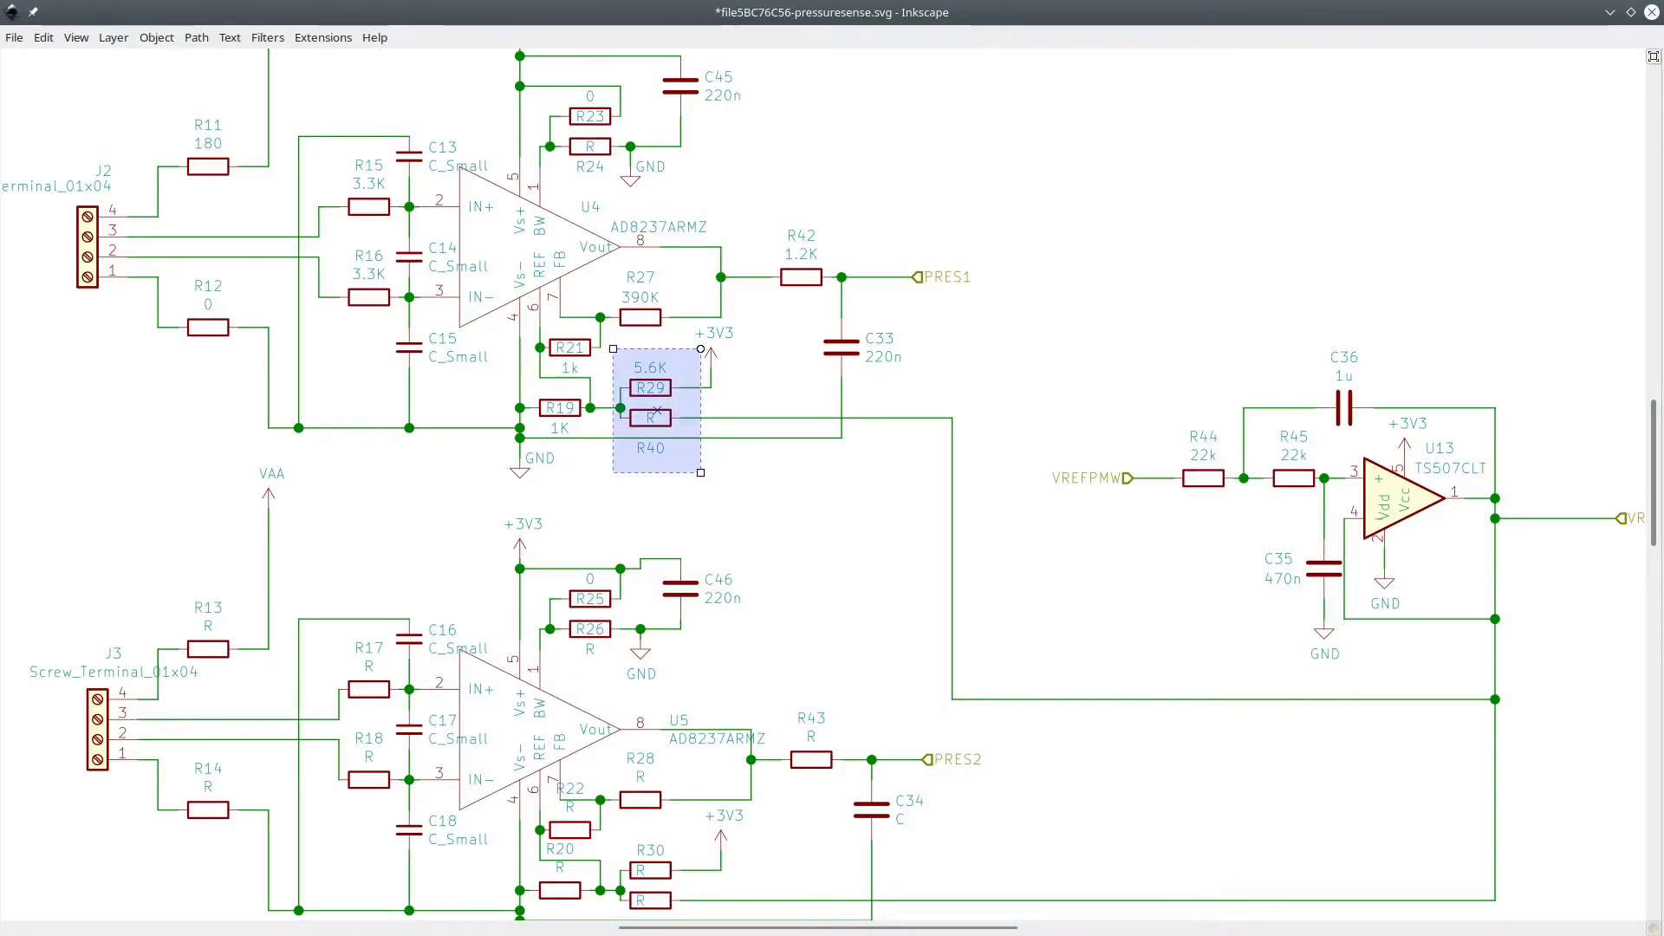
{"action": "key", "text": "ctrl+z"}
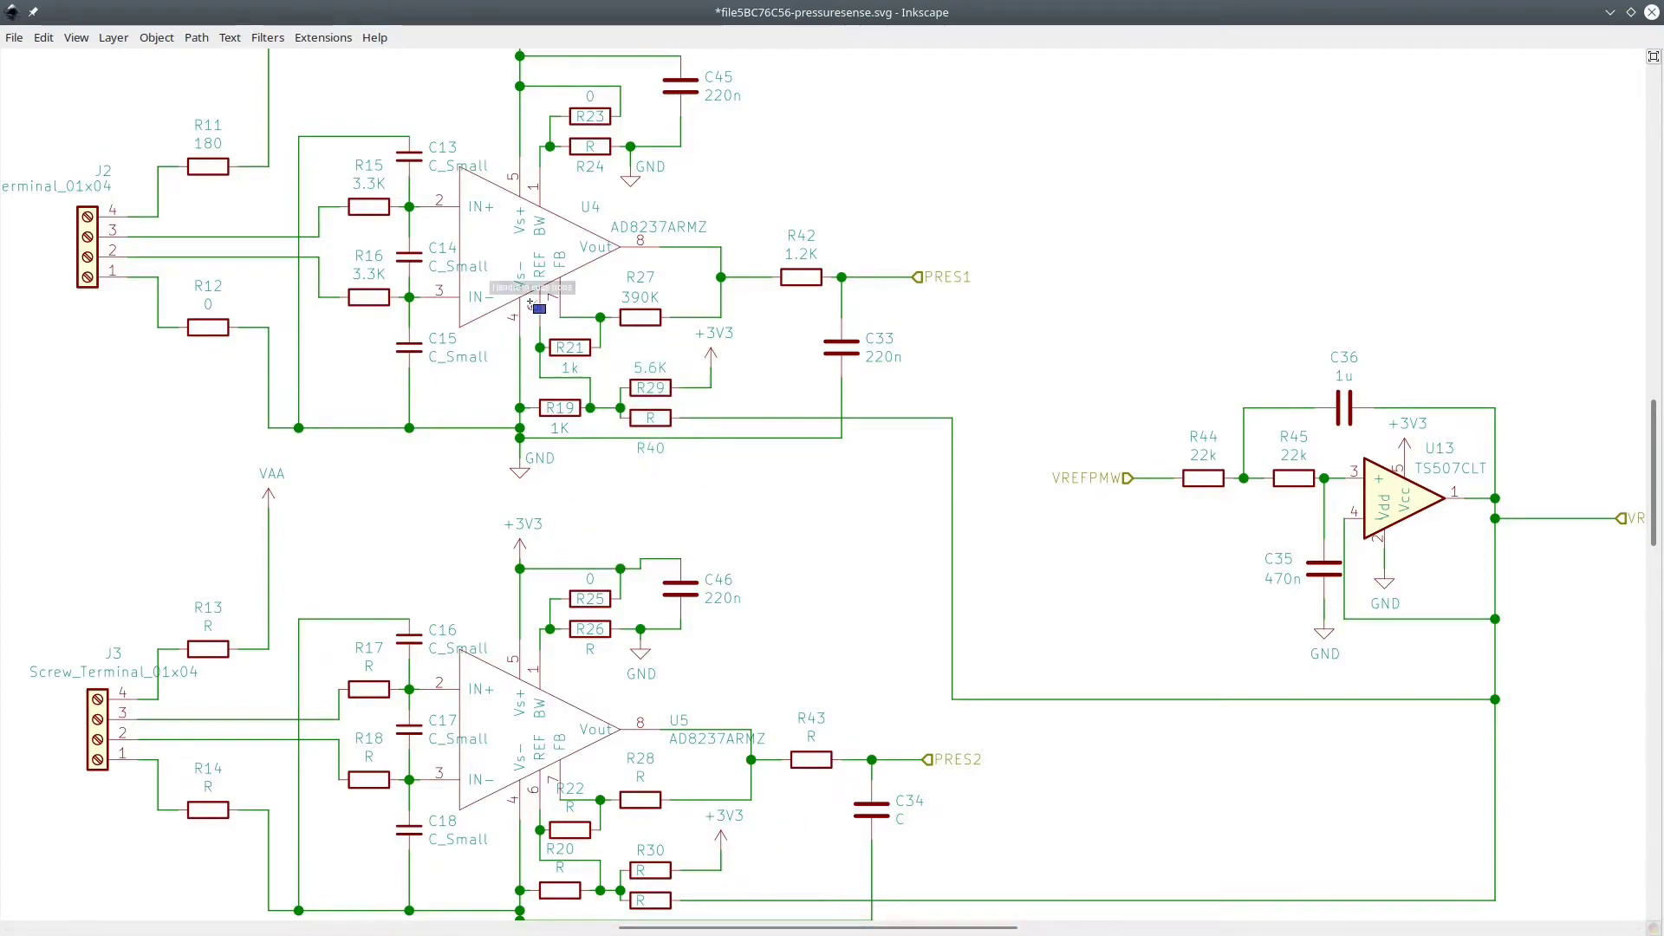
{"action": "left_click_drag", "start_coordinate": [532, 306], "coordinate": [683, 365]}
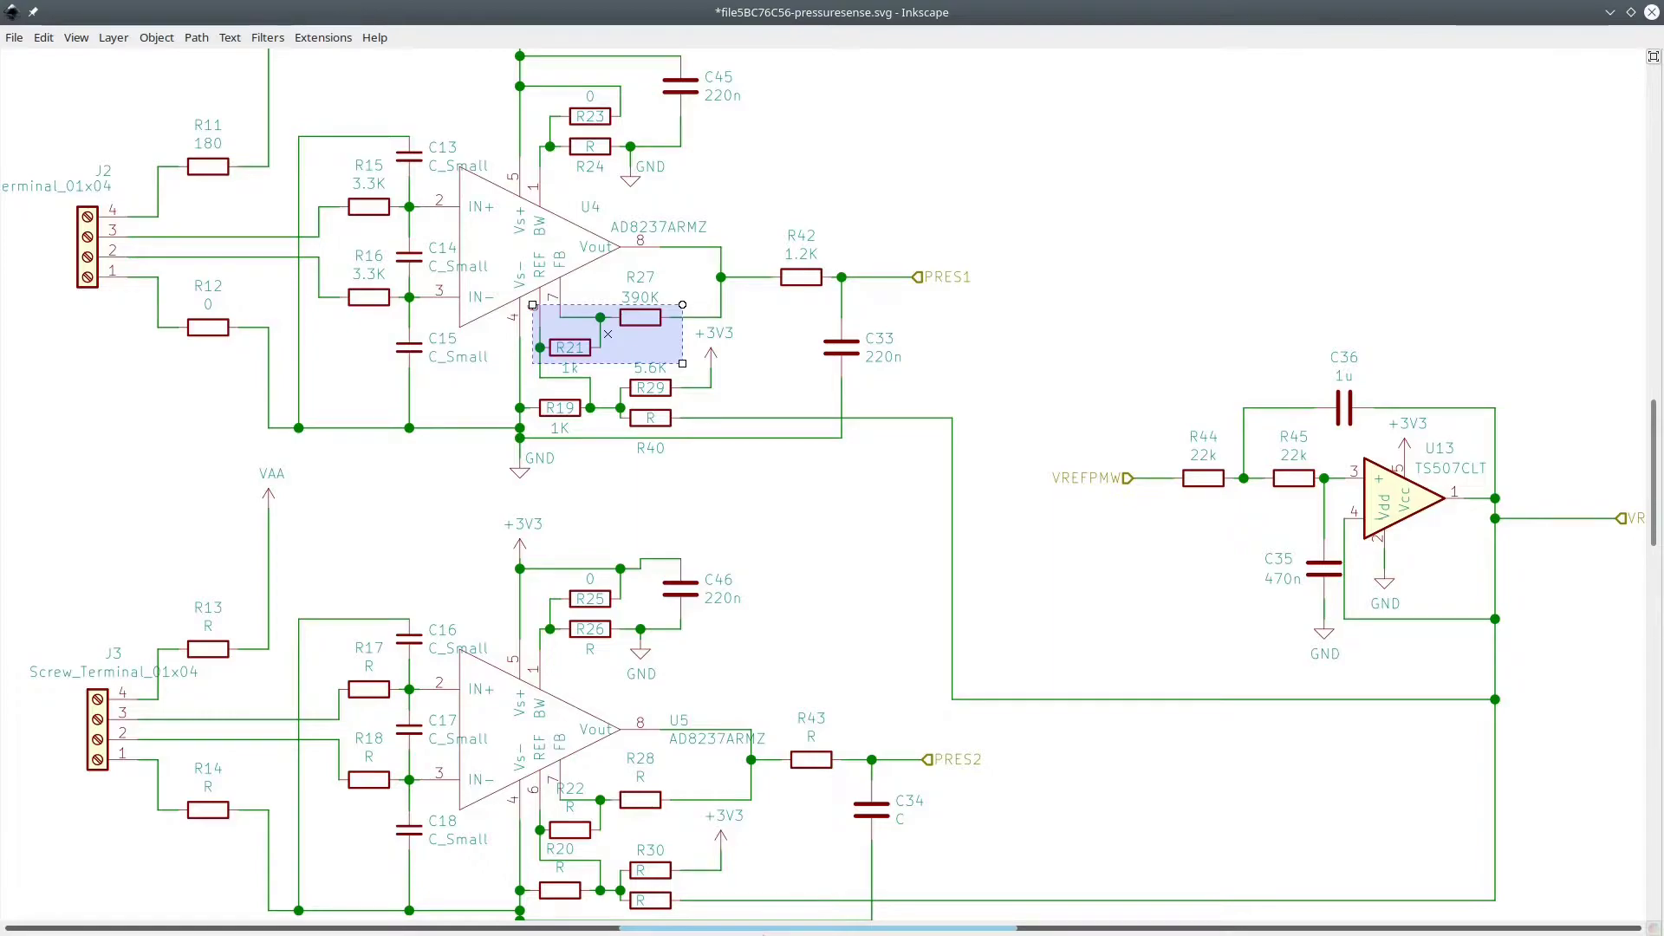
{"action": "key", "text": "ctrl+z"}
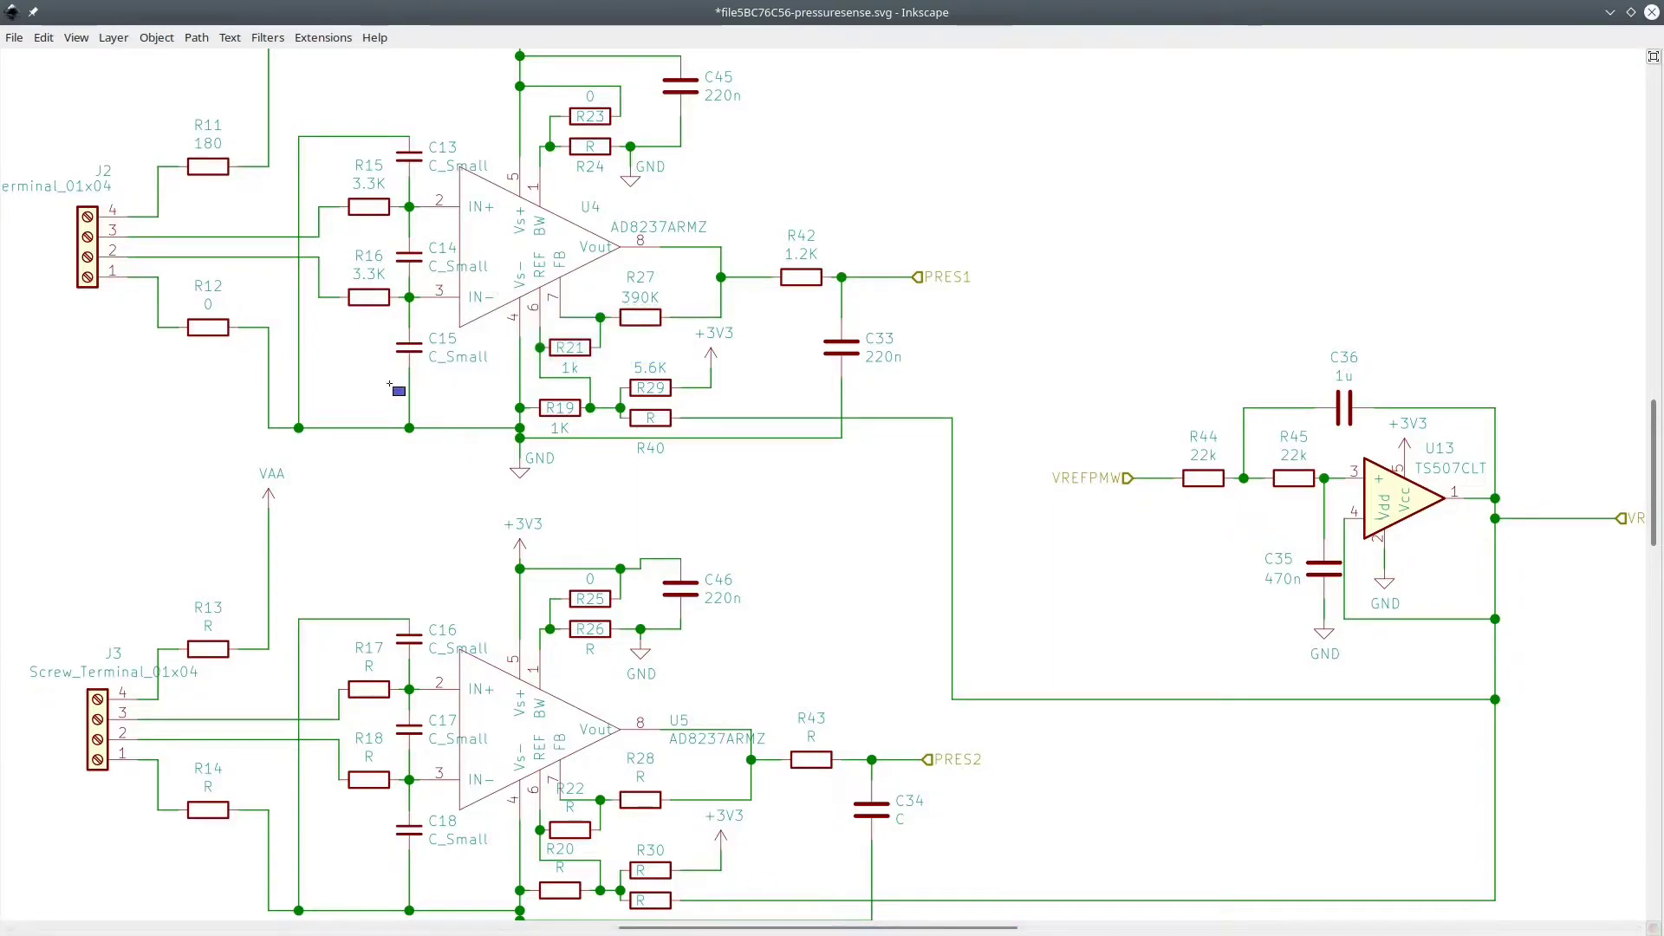
{"action": "mouse_move", "coordinate": [380, 127]}
{"action": "left_mouse_down"}
{"action": "mouse_move", "coordinate": [448, 260]}
{"action": "mouse_move", "coordinate": [453, 374]}
{"action": "left_mouse_up"}
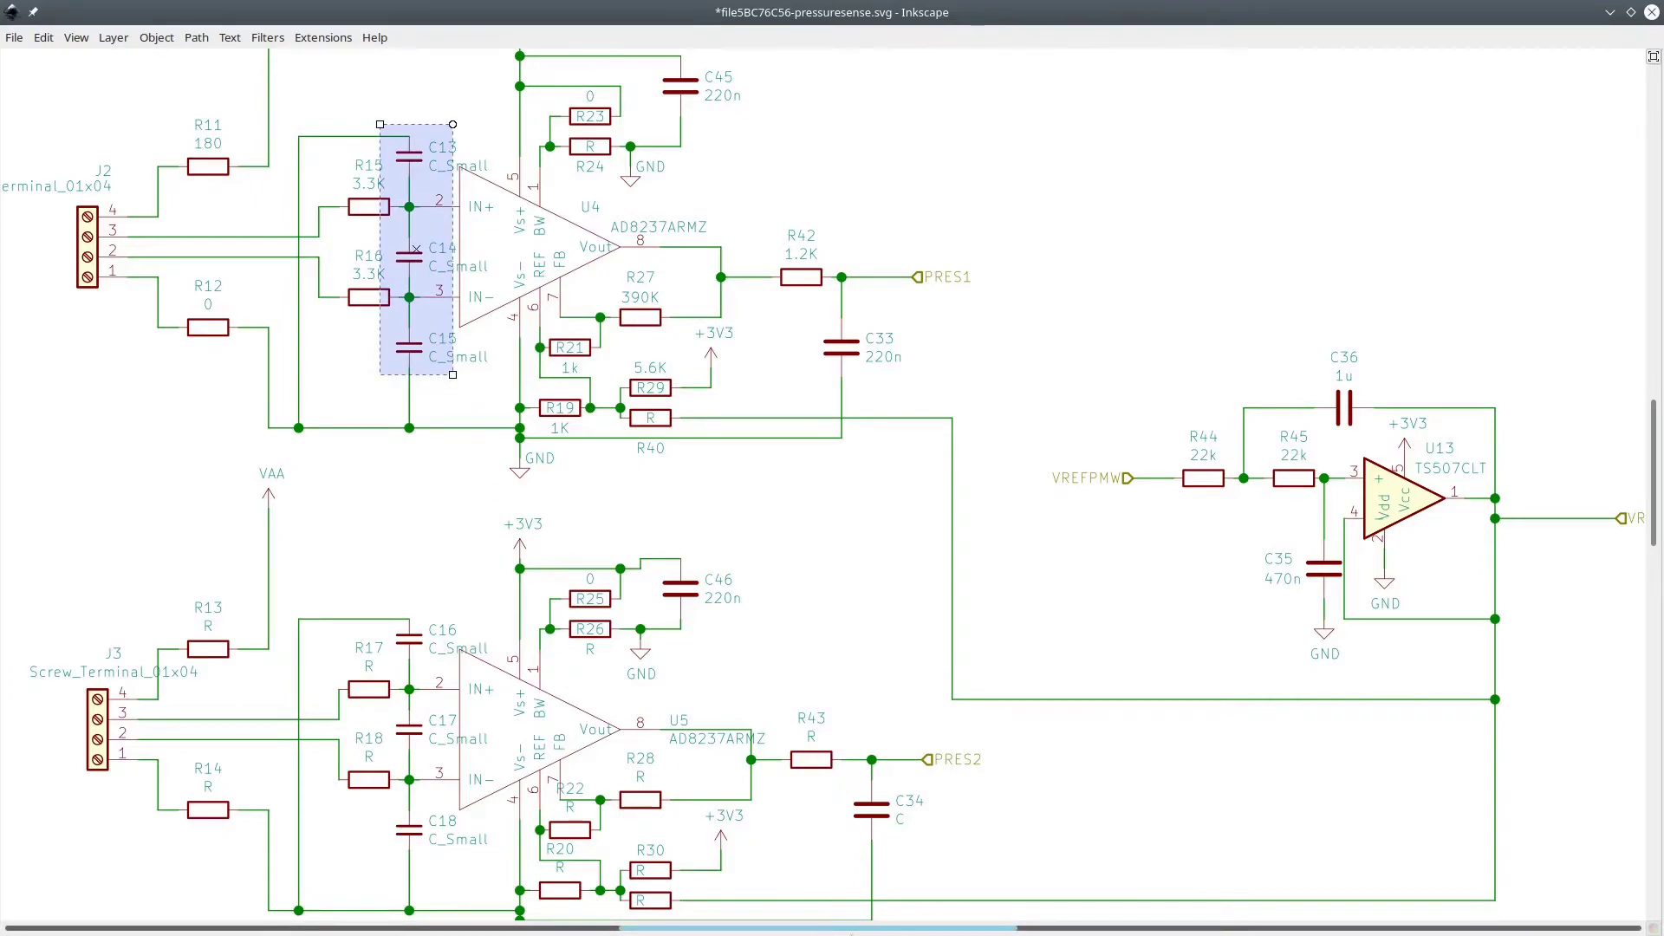
{"action": "key", "text": "ctrl+z"}
{"action": "mouse_move", "coordinate": [736, 189]}
{"action": "left_mouse_down"}
{"action": "mouse_move", "coordinate": [852, 274]}
{"action": "mouse_move", "coordinate": [904, 412]}
{"action": "left_mouse_up"}
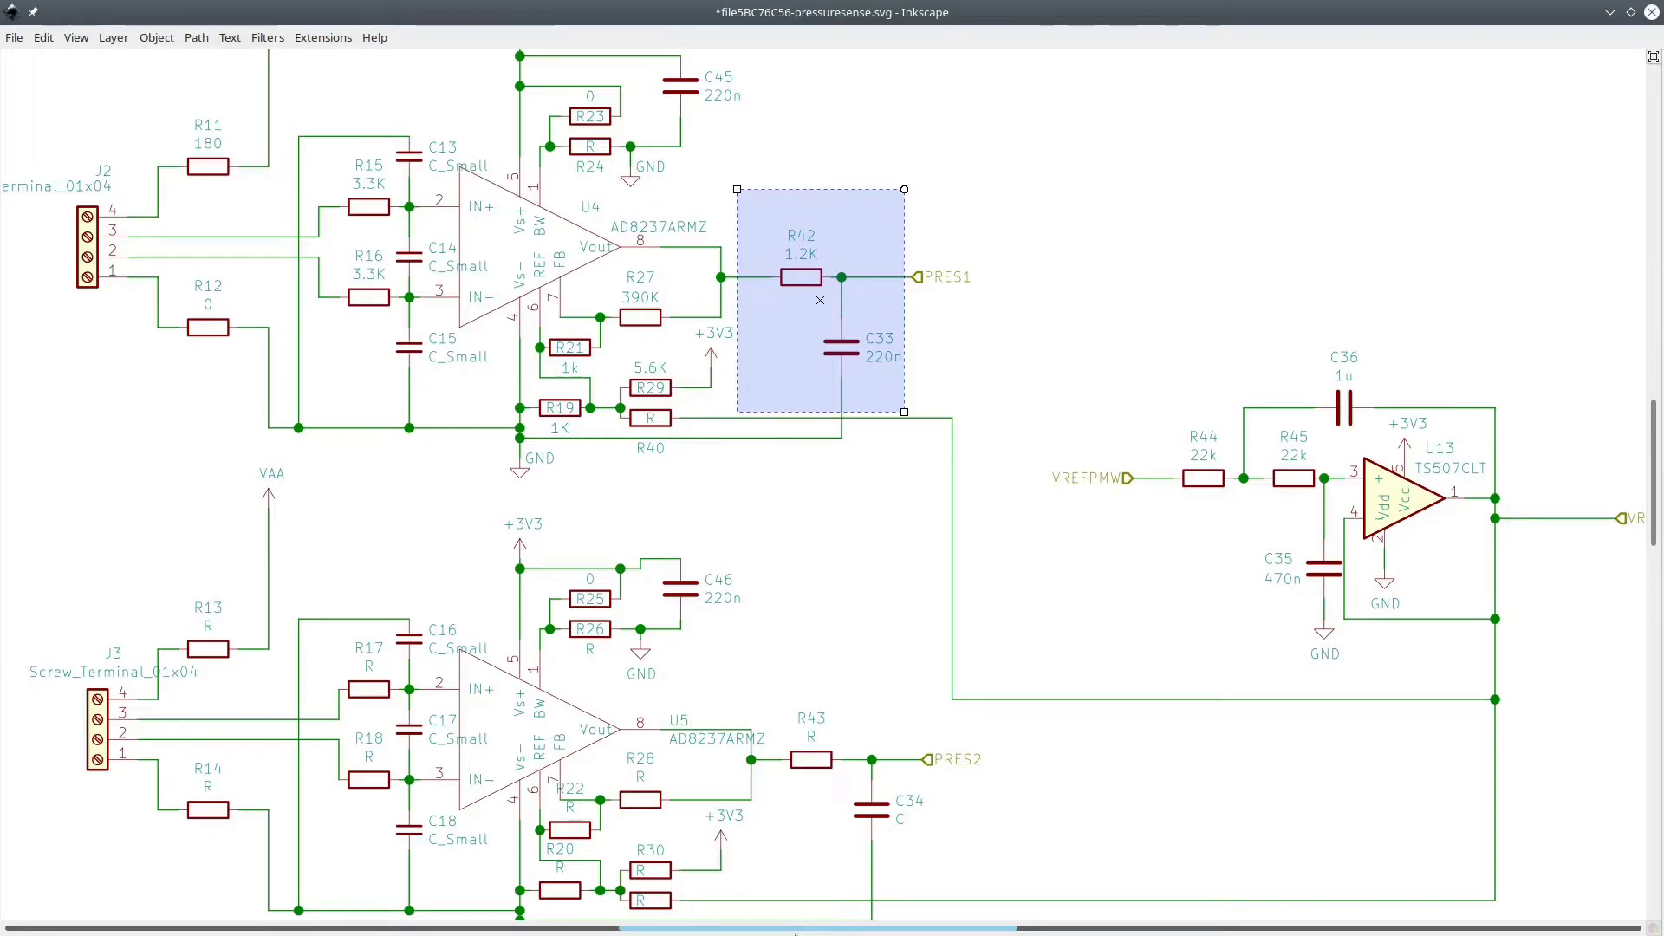
{"action": "key", "text": "Delete"}
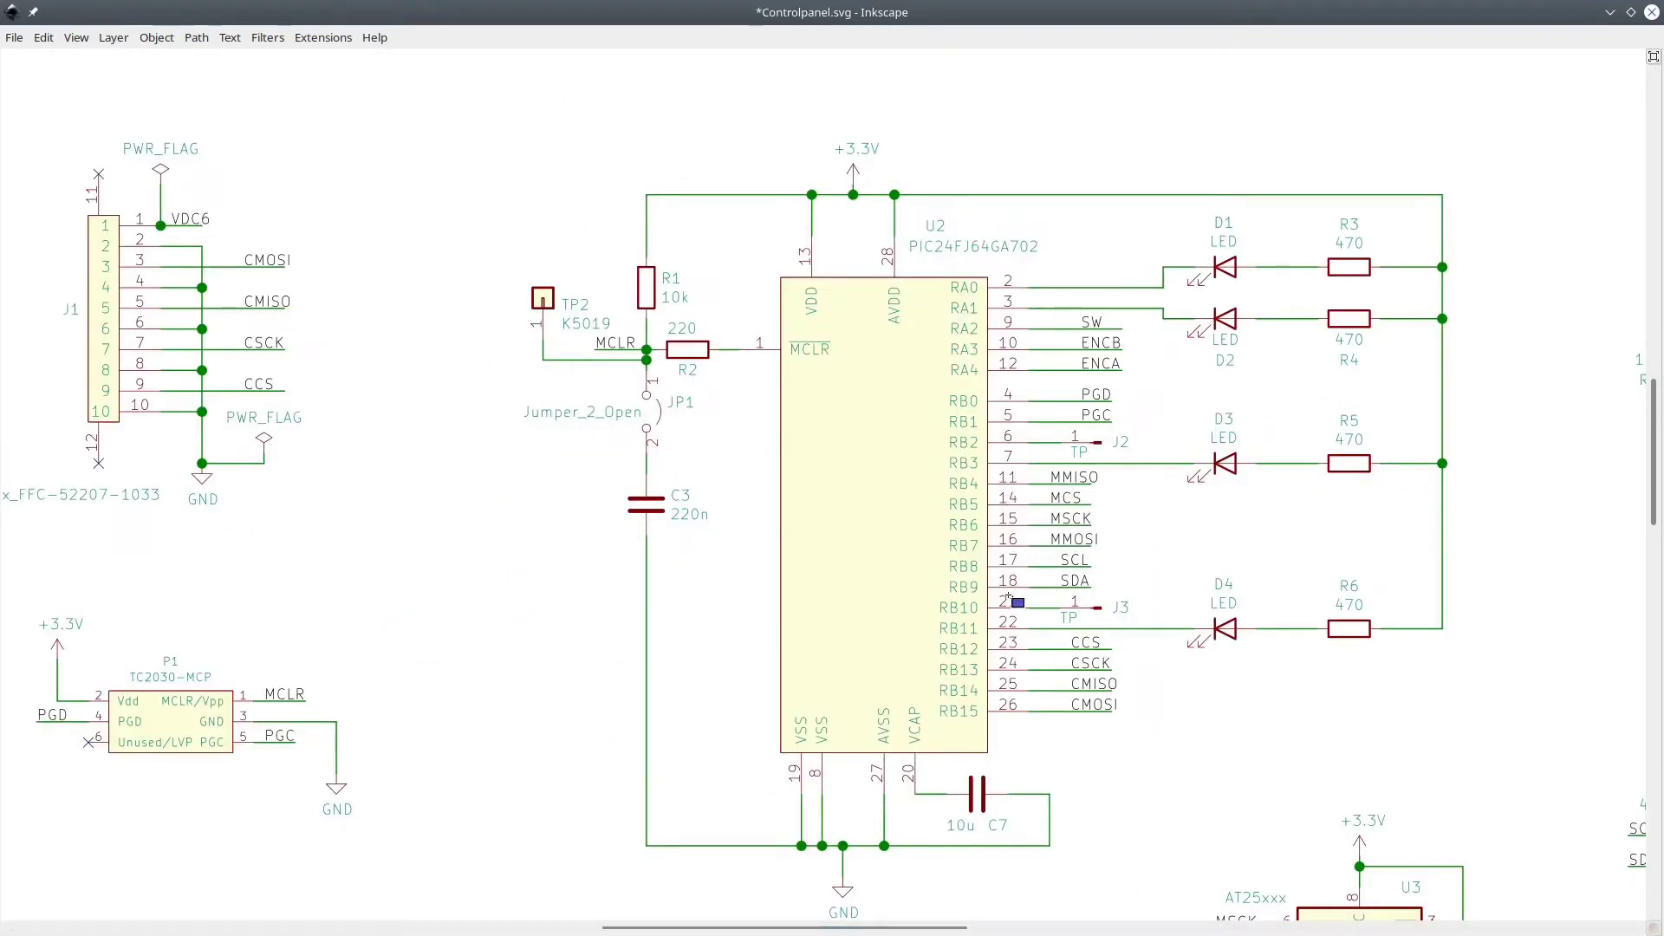
Replace the box over the PIC24 microcontroller U2 with one over the J1 connector area.
{"action": "left_click_drag", "start_coordinate": [471, 121], "coordinate": [1158, 920]}
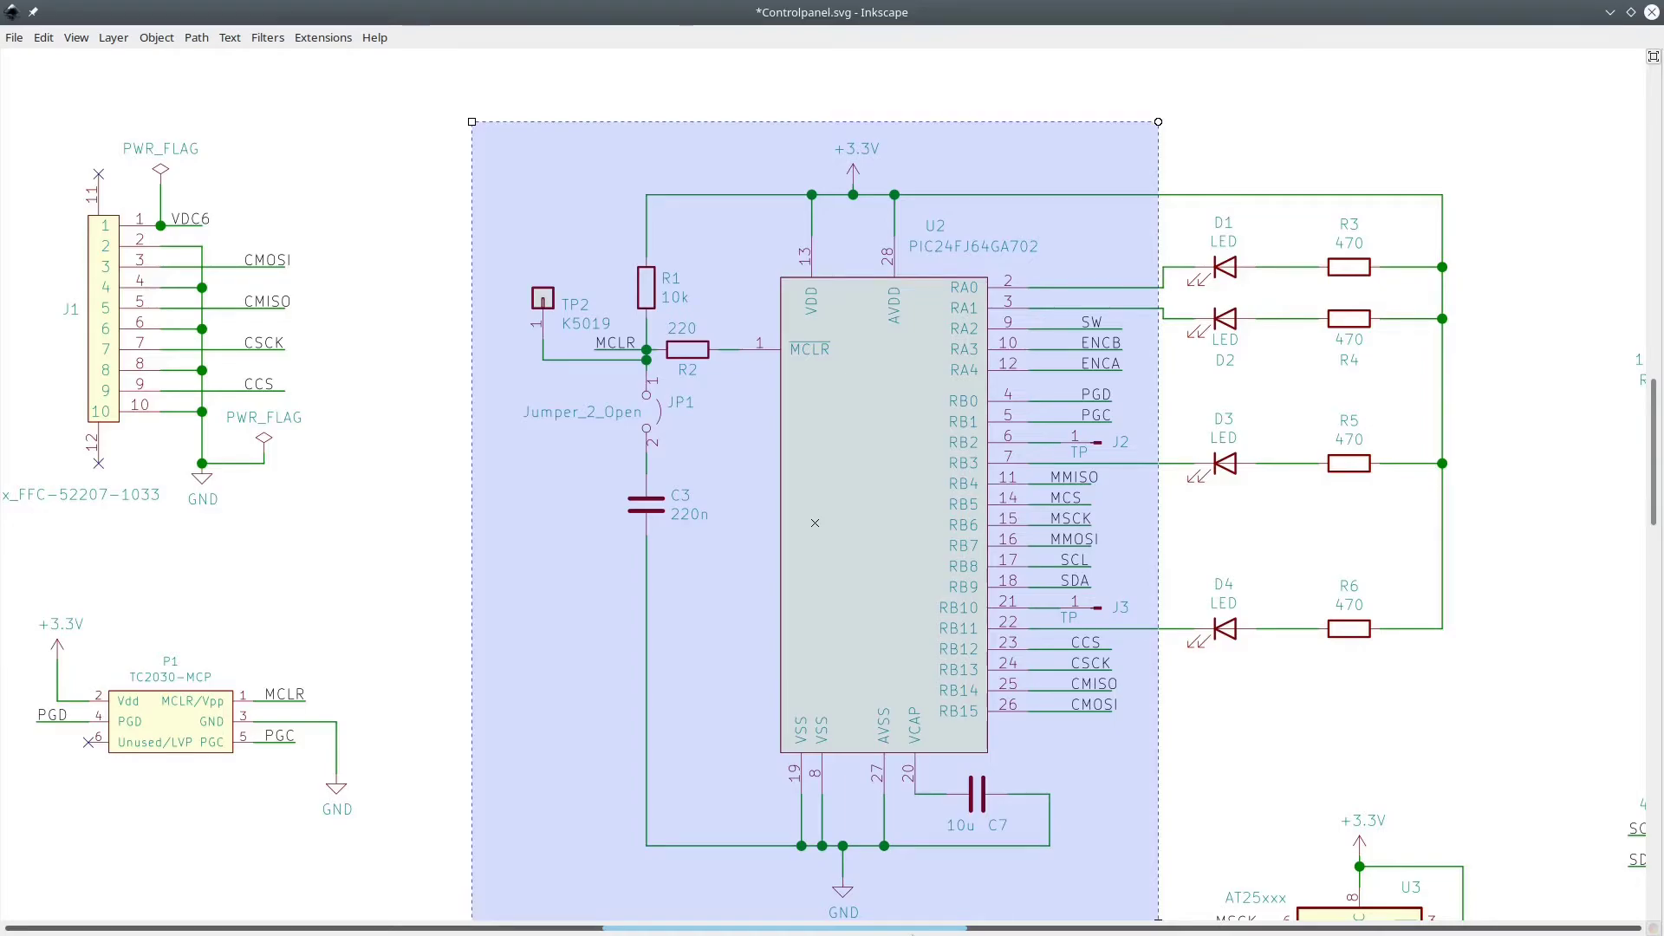
{"action": "key", "text": "Escape"}
{"action": "left_click_drag", "start_coordinate": [27, 107], "coordinate": [420, 547]}
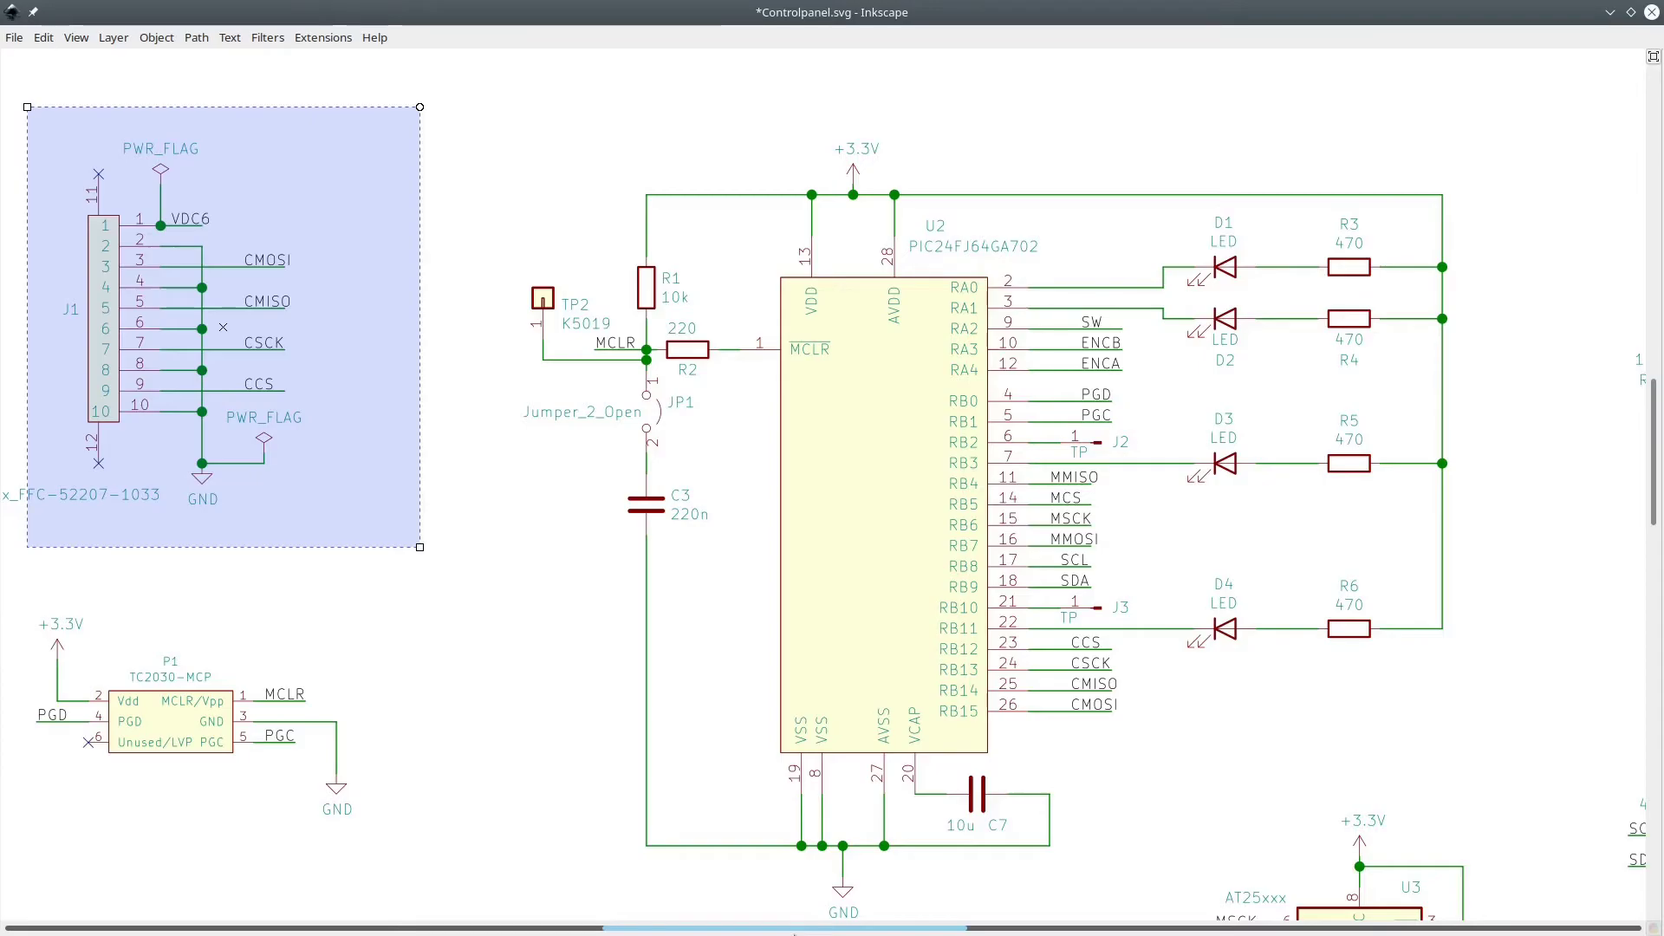
Box the SW1 rotary encoder circuit, then move down to the U4 I2C display circuit and mark it out.
{"action": "left_click_drag", "start_coordinate": [794, 929], "coordinate": [1027, 930]}
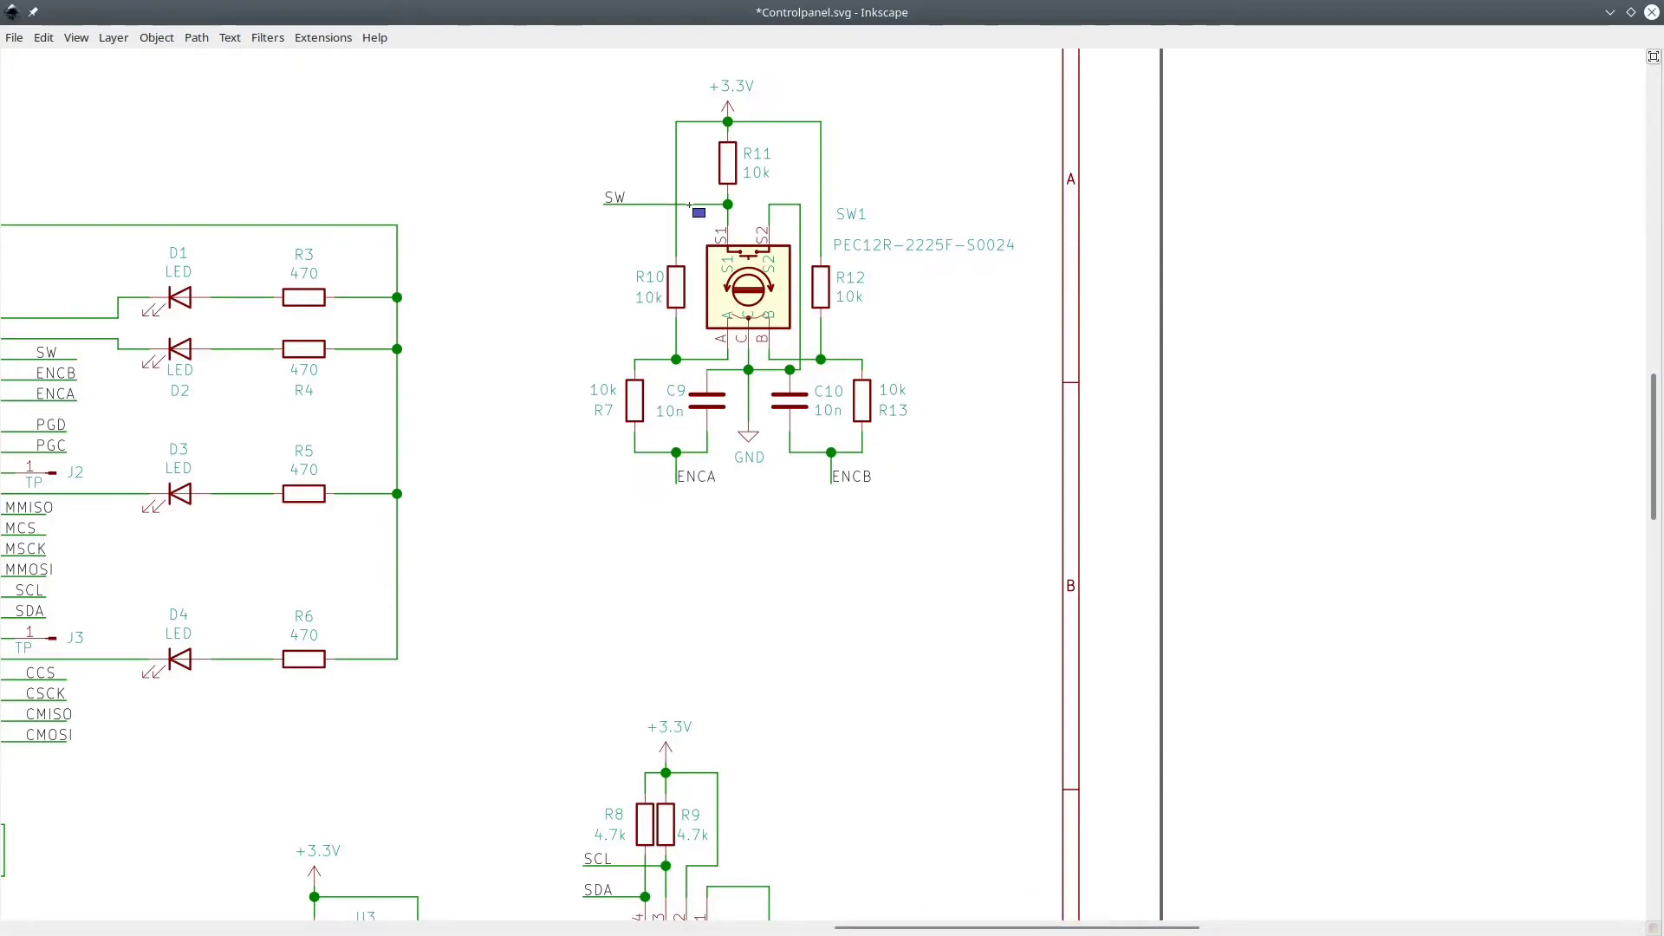
{"action": "left_click_drag", "start_coordinate": [553, 59], "coordinate": [1034, 539]}
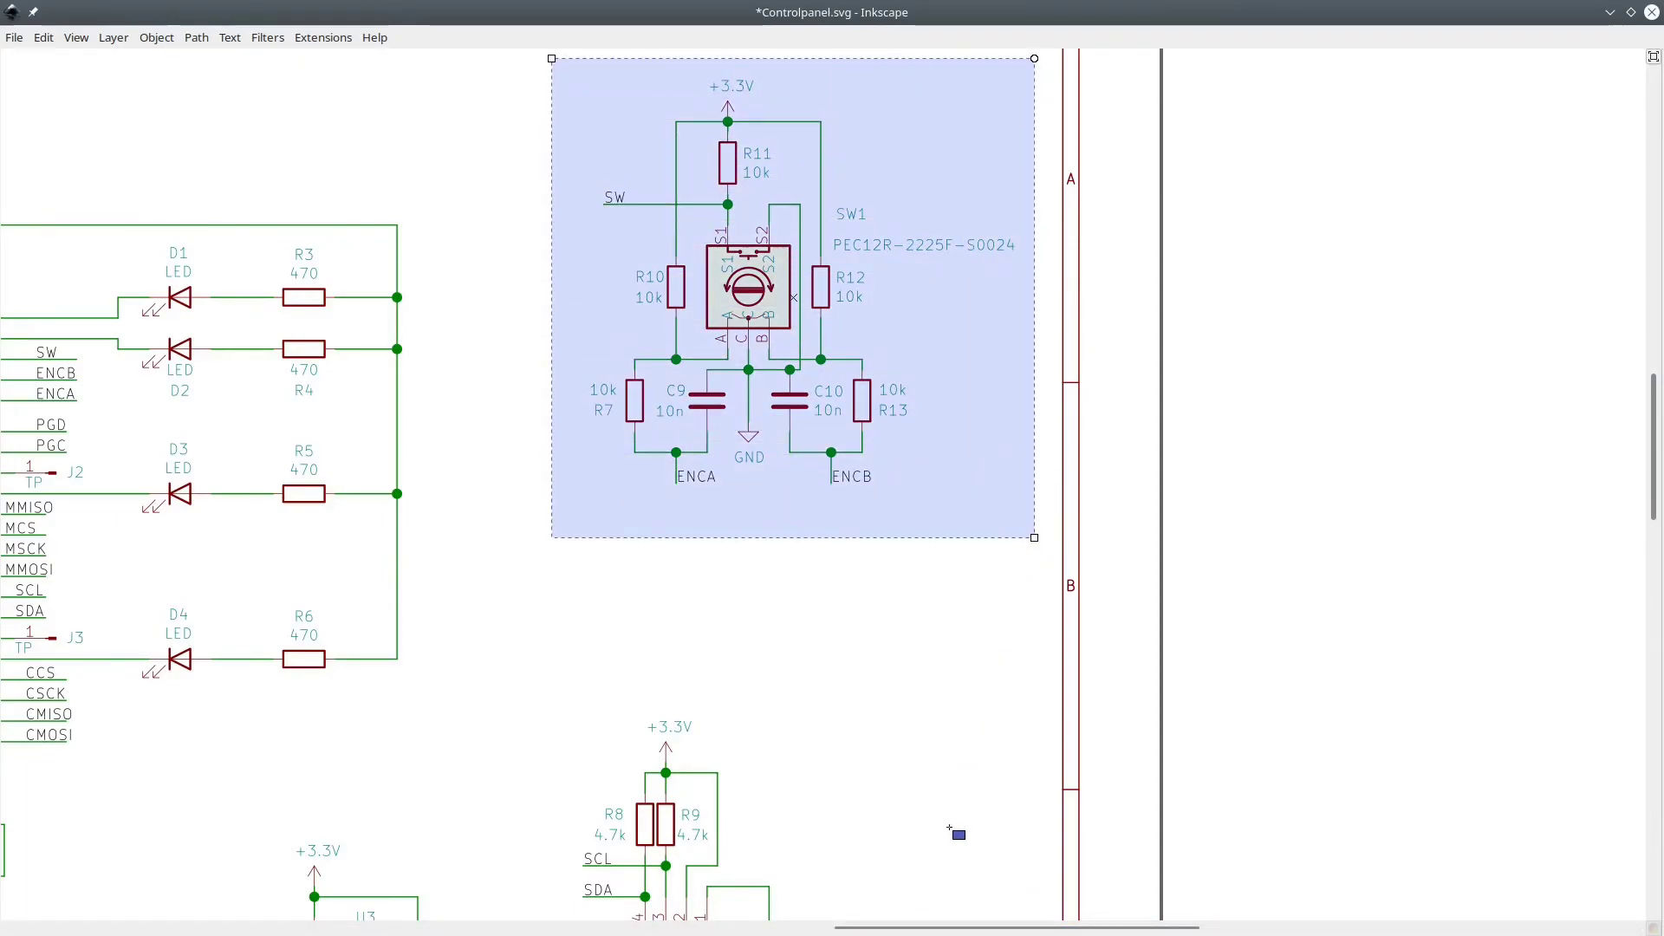
{"action": "scroll", "coordinate": [950, 830], "scroll_direction": "down", "scroll_amount": 10}
{"action": "scroll", "coordinate": [874, 874], "scroll_direction": "left", "scroll_amount": 5}
{"action": "left_click_drag", "start_coordinate": [756, 184], "coordinate": [1094, 683]}
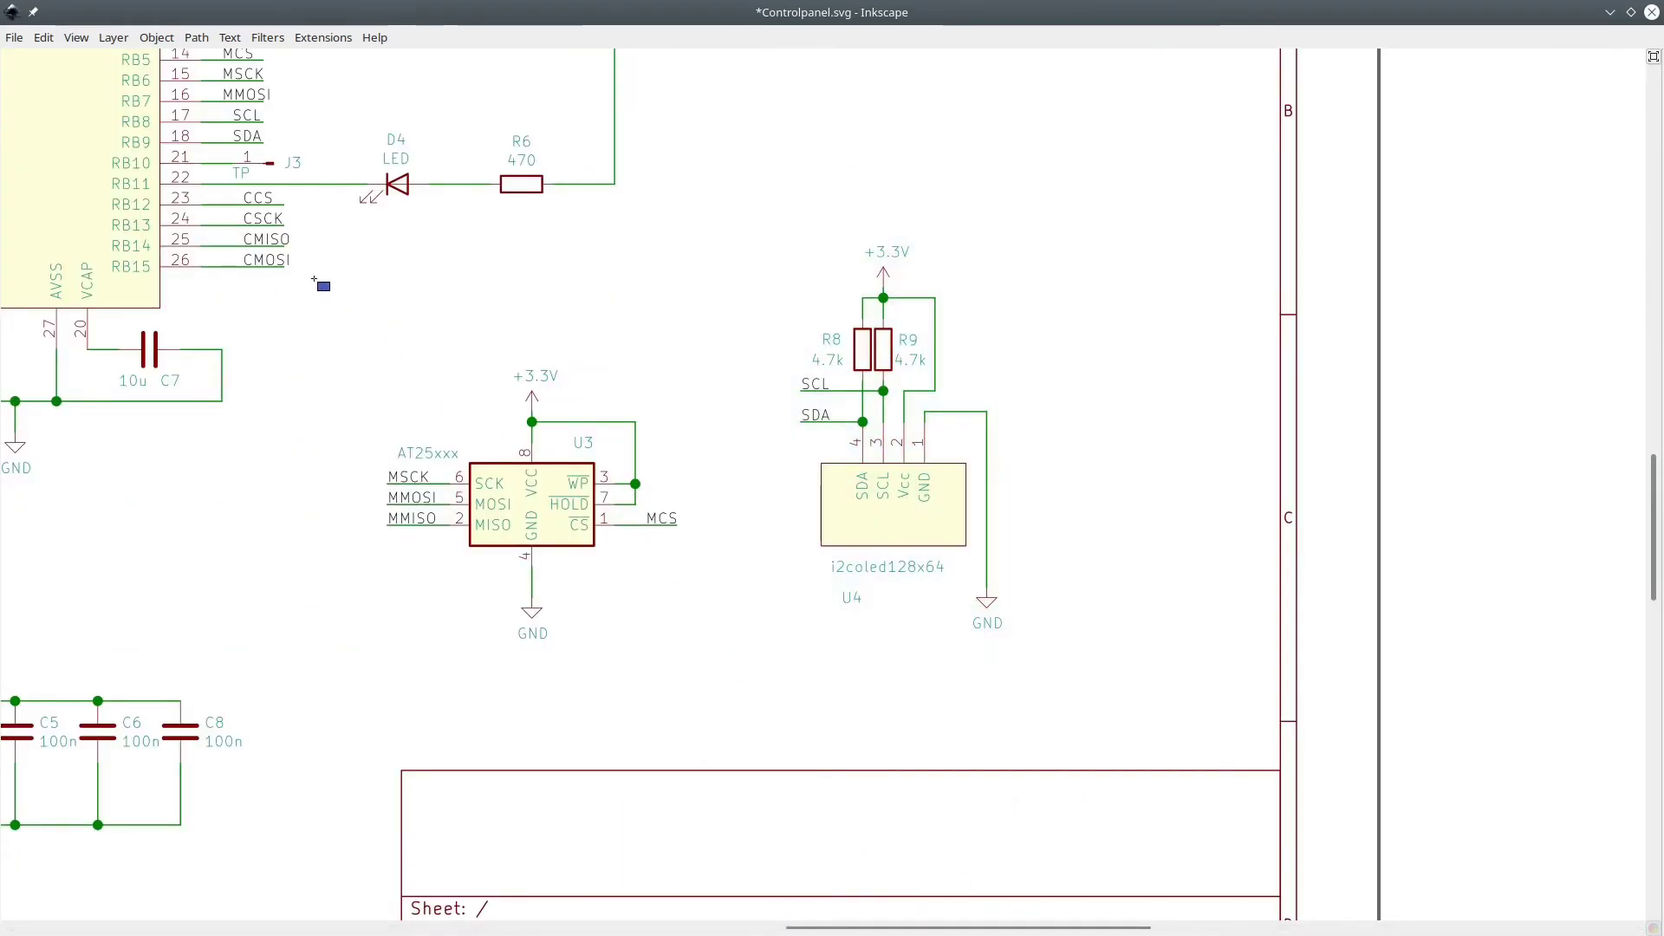